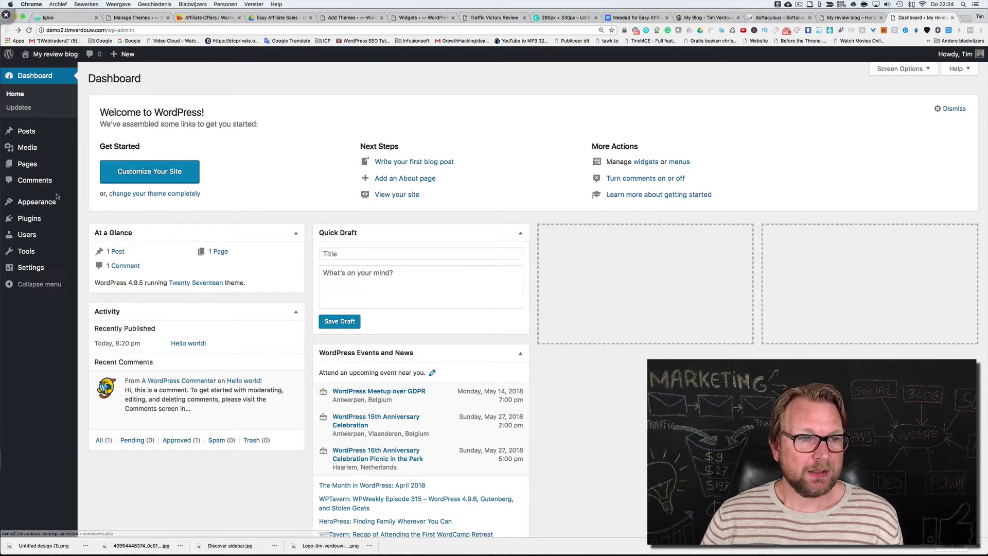
- Bring up the Appearance submenu in the admin sidebar
{"action": "mouse_move", "coordinate": [50, 200]}
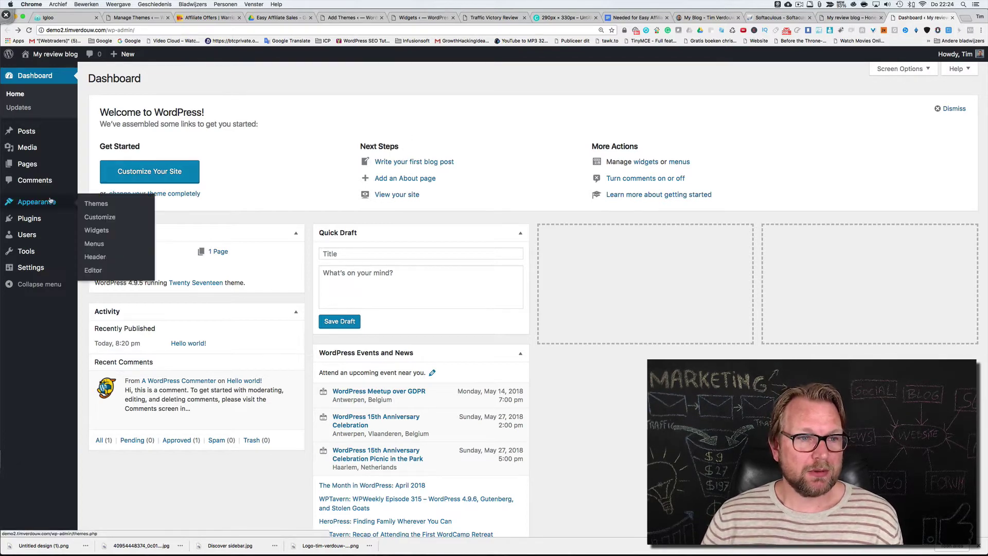
- From Themes, search the theme directory for FinanceRecruitment and install it
{"action": "left_click", "coordinate": [105, 204]}
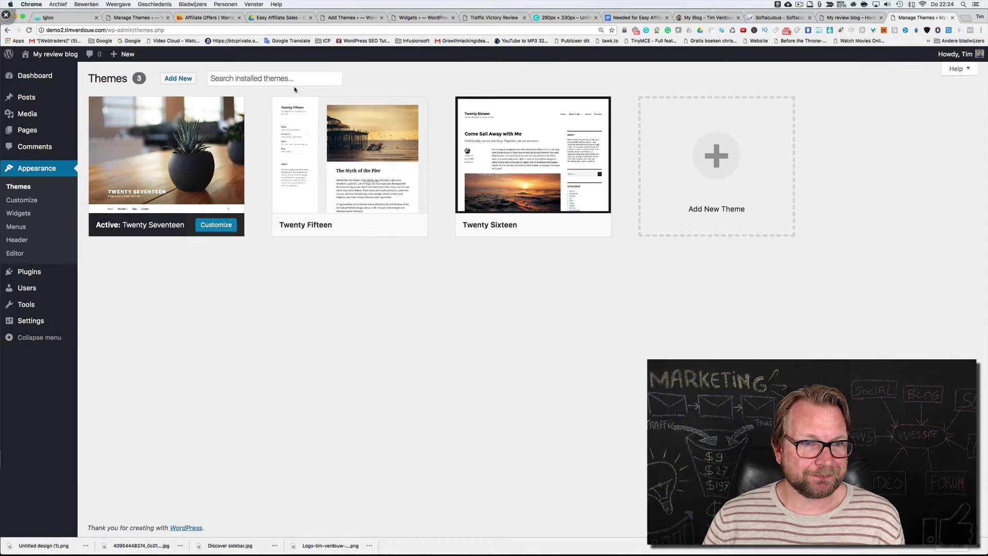
{"action": "left_click", "coordinate": [172, 80]}
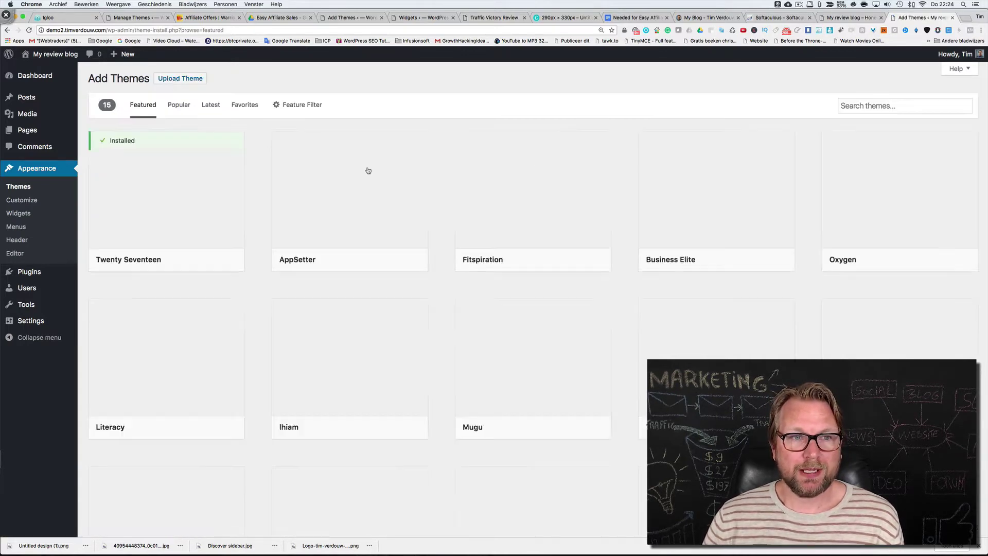
{"action": "left_click", "coordinate": [892, 105]}
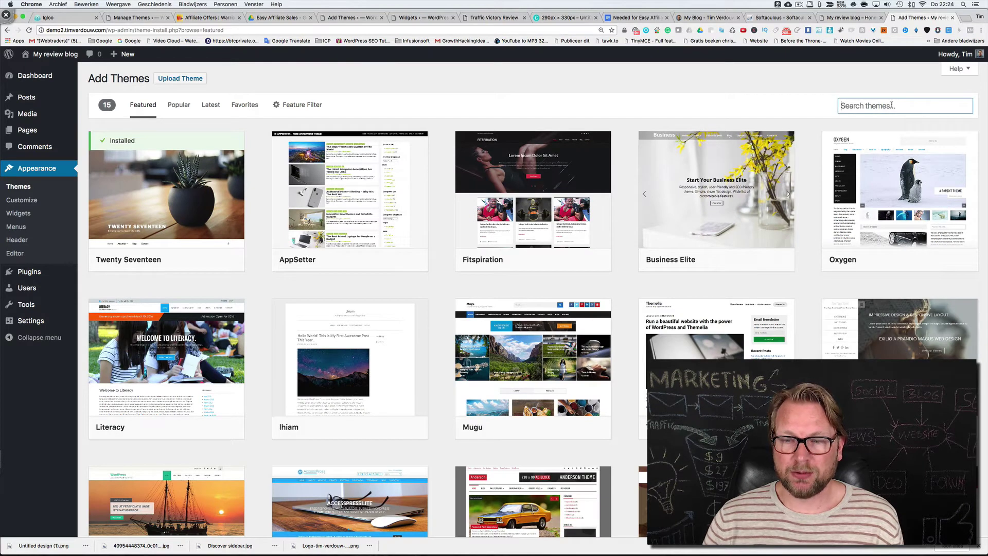
{"action": "type", "text": "FinanceRecruitment"}
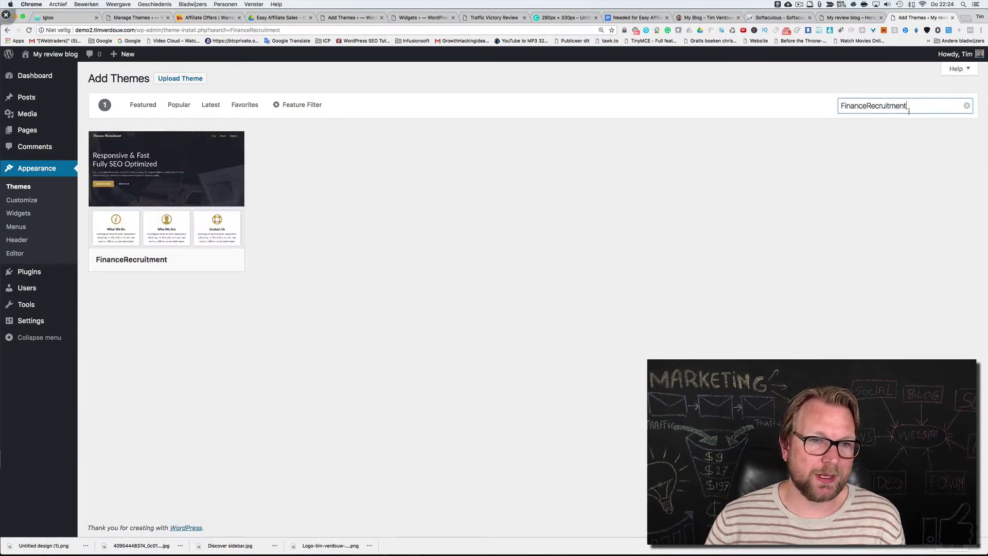
{"action": "left_click", "coordinate": [361, 204]}
{"action": "mouse_move", "coordinate": [128, 211]}
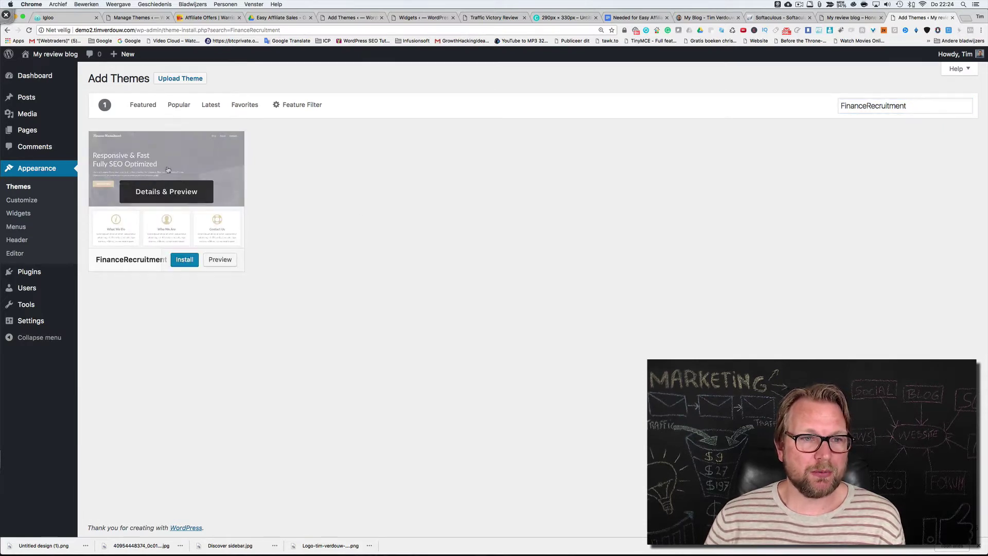
{"action": "left_click", "coordinate": [183, 263]}
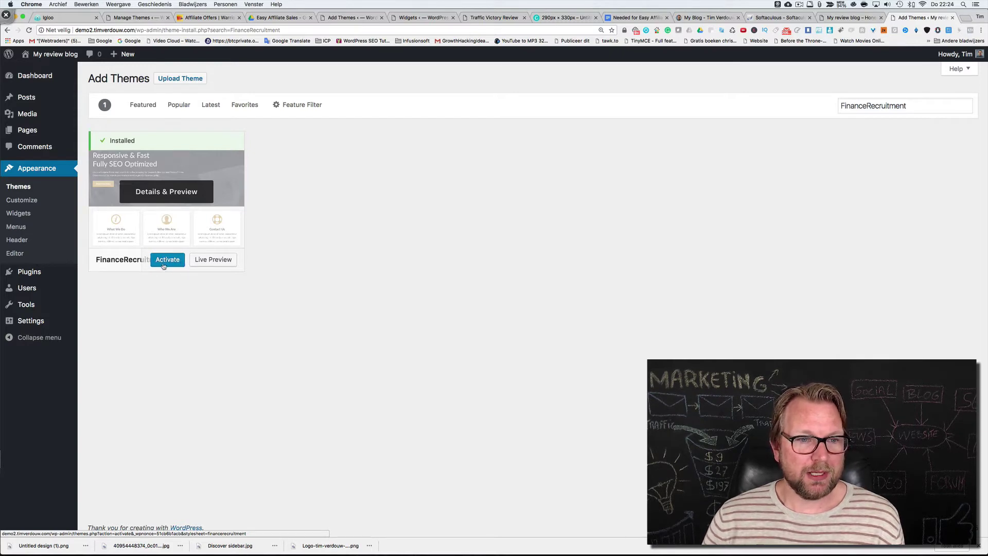
- Activate FinanceRecruitment and preview the live front page with its new dark header
{"action": "left_click", "coordinate": [164, 265]}
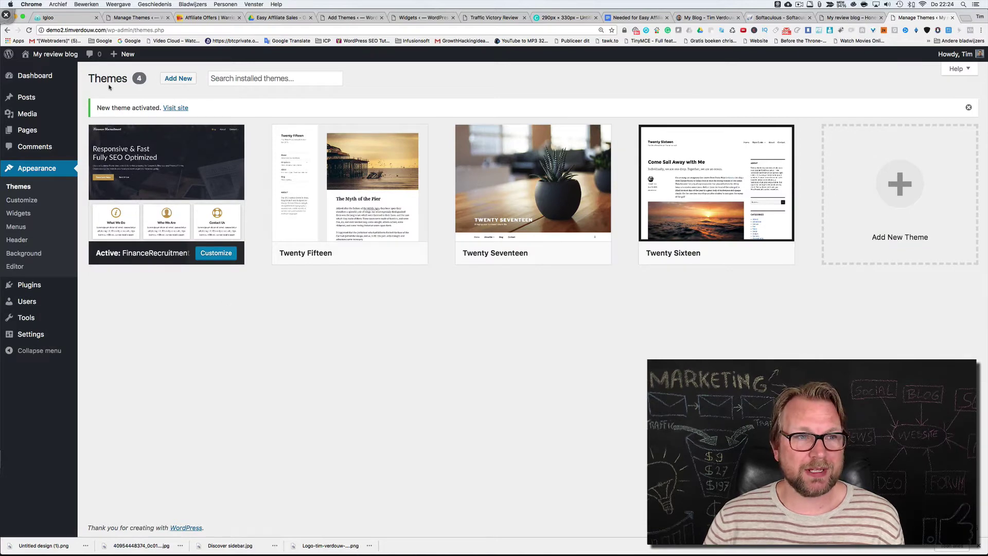
{"action": "mouse_move", "coordinate": [71, 61]}
{"action": "left_click", "coordinate": [38, 71], "text": "super"}
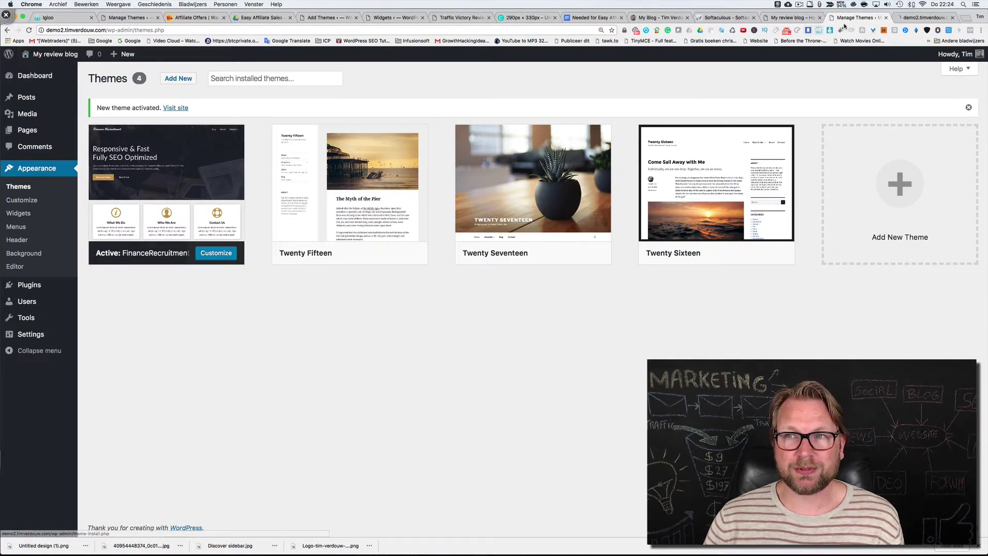
{"action": "left_click", "coordinate": [909, 19]}
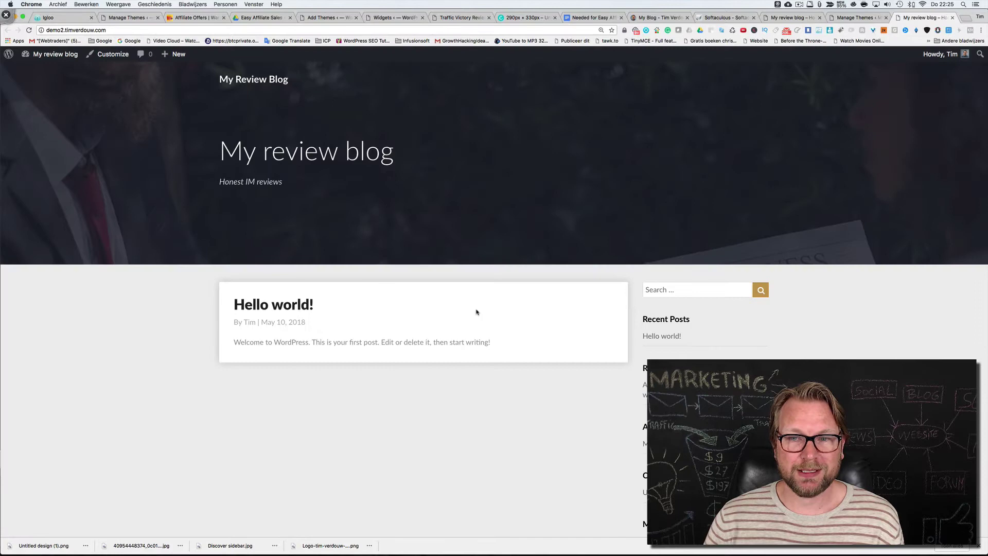
{"action": "scroll", "coordinate": [476, 311], "scroll_direction": "down", "scroll_amount": 3}
{"action": "scroll", "coordinate": [476, 311], "scroll_direction": "up", "scroll_amount": 3}
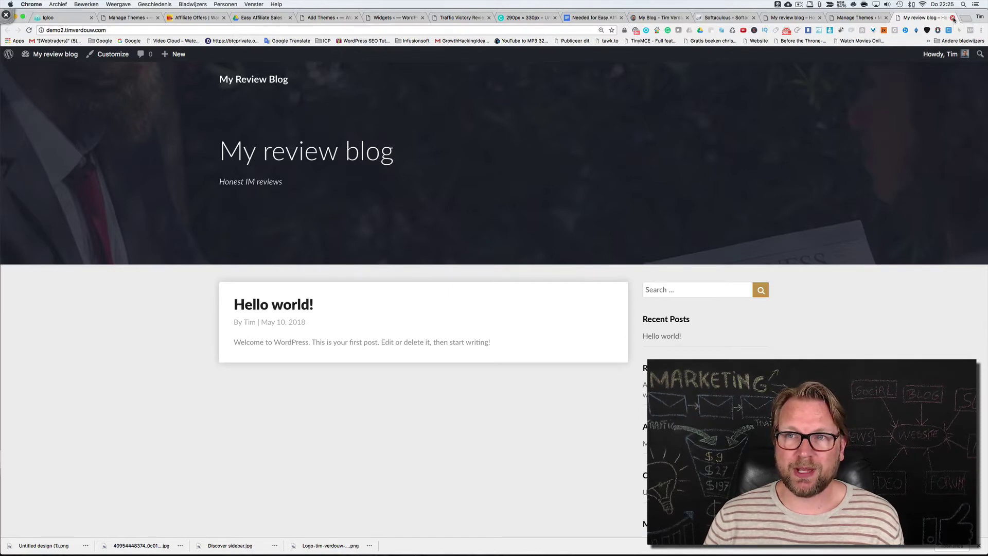
{"action": "left_click", "coordinate": [952, 19]}
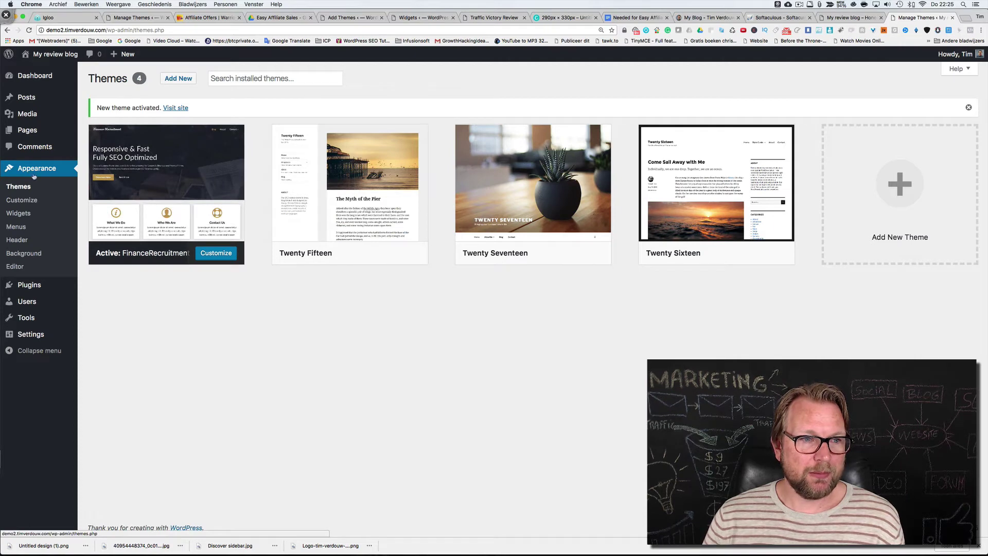
- In the Customizer's Front Page: Header section, hide the current header image
{"action": "left_click", "coordinate": [22, 200]}
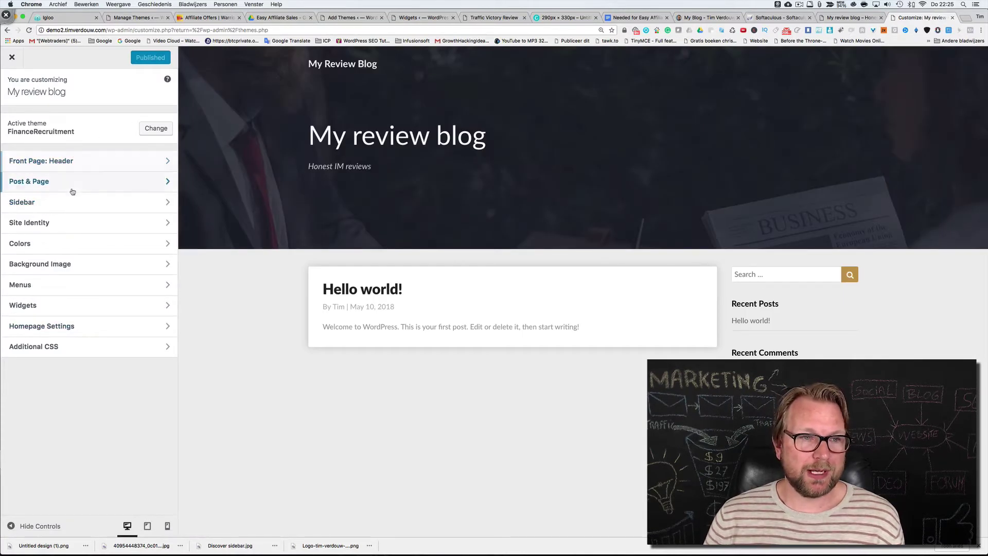
{"action": "left_click", "coordinate": [53, 162]}
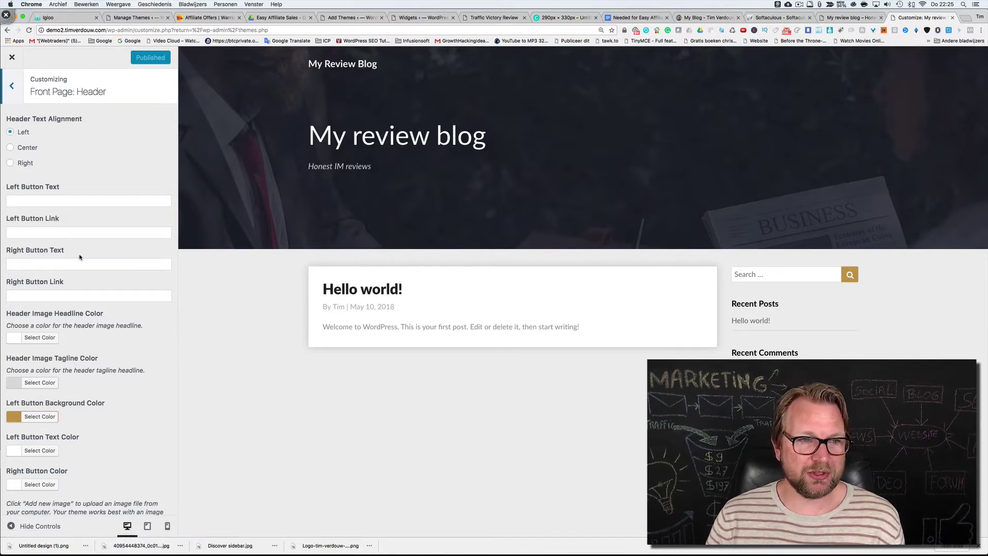
{"action": "scroll", "coordinate": [61, 207], "scroll_direction": "down", "scroll_amount": 5}
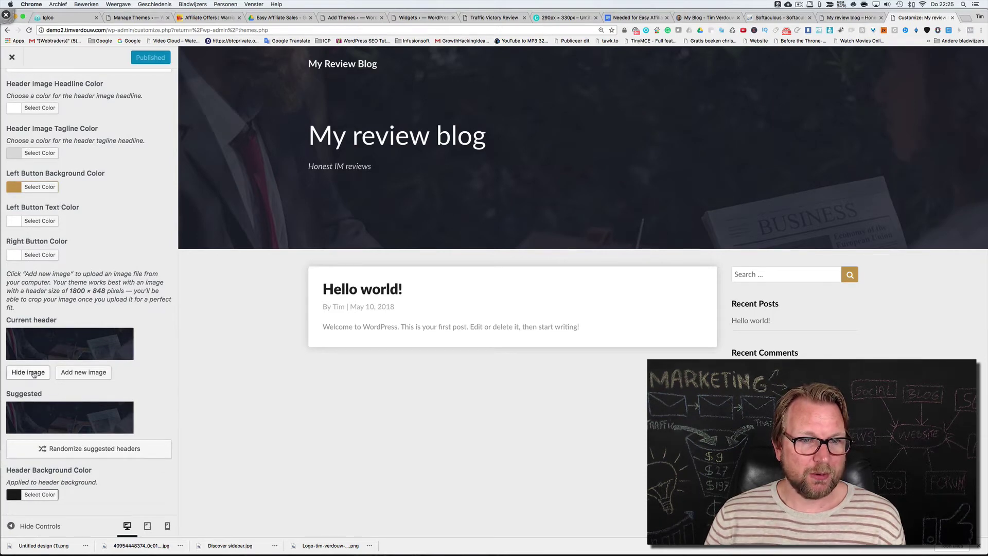
{"action": "left_click", "coordinate": [33, 373]}
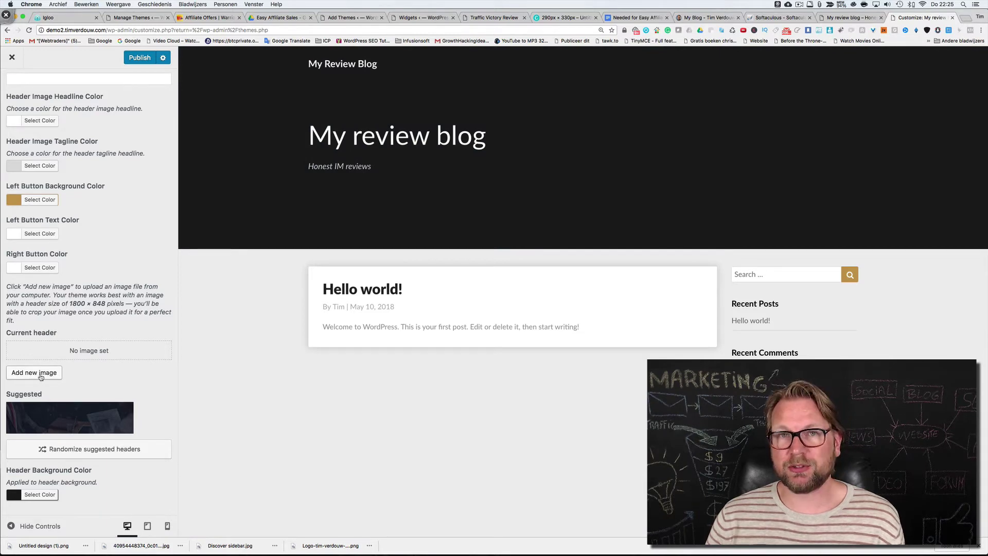
- Upload Grey-Radial-Gradient-Background-10.jpg and crop it as the new header image
{"action": "left_click", "coordinate": [41, 377]}
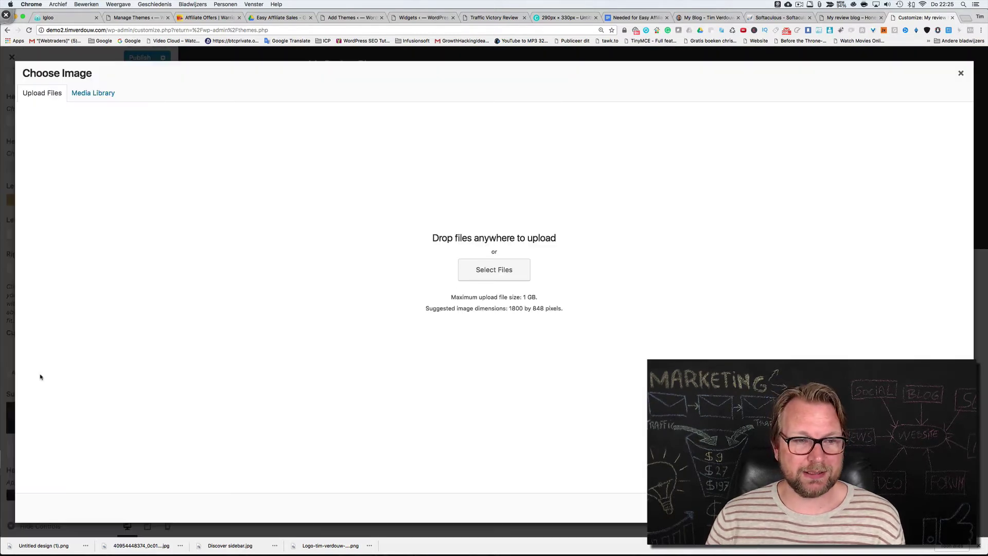
{"action": "left_click", "coordinate": [492, 274]}
{"action": "double_click", "coordinate": [443, 75]}
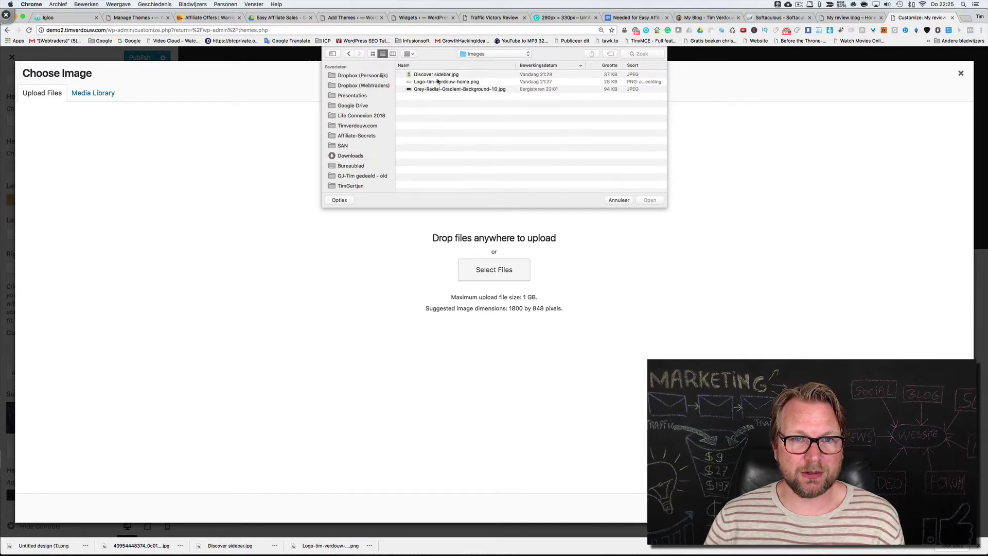
{"action": "left_click", "coordinate": [446, 82]}
{"action": "left_click", "coordinate": [449, 89]}
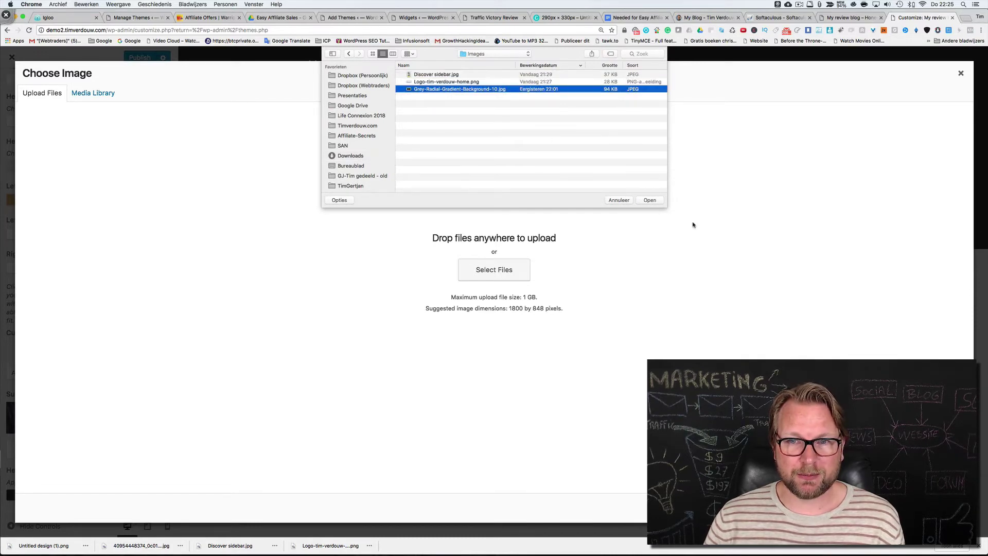
{"action": "left_click", "coordinate": [649, 200]}
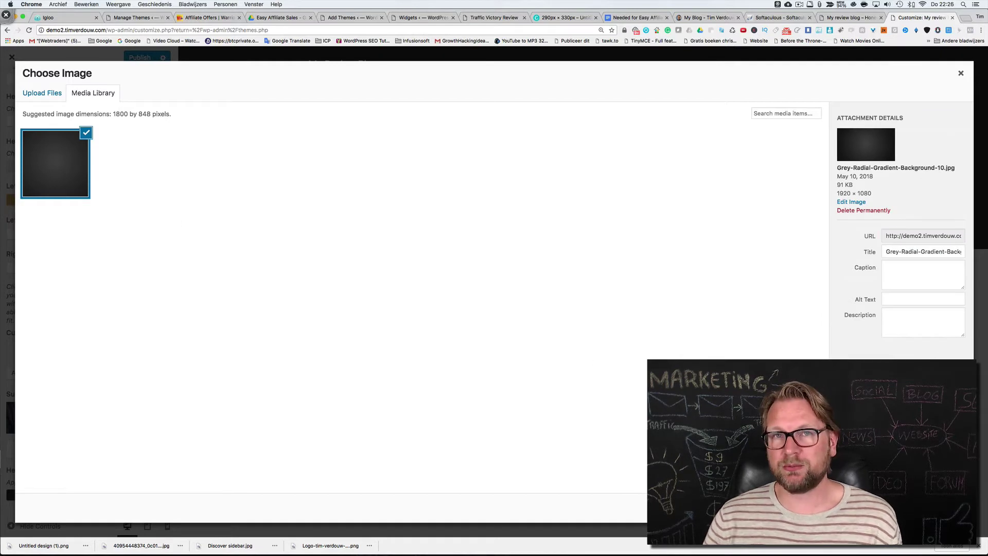
{"action": "left_click", "coordinate": [928, 508]}
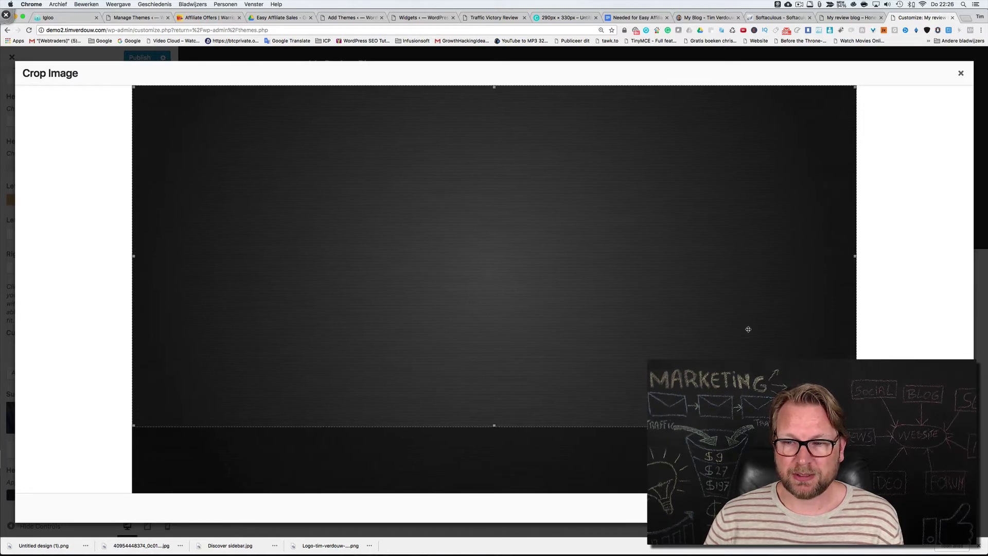
{"action": "left_click", "coordinate": [928, 508]}
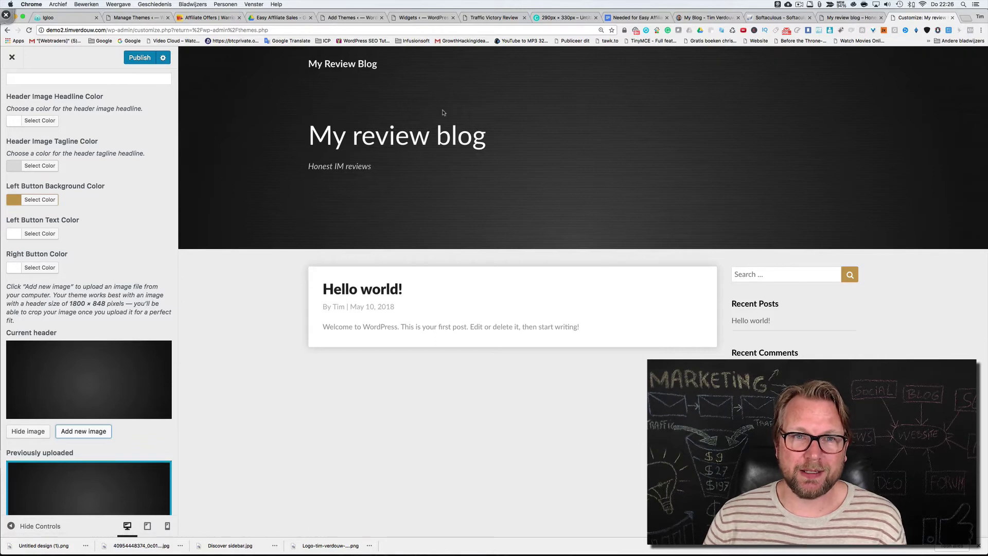
- Scroll through the header options and go back to the main Customizer sections
{"action": "scroll", "coordinate": [107, 306], "scroll_direction": "down", "scroll_amount": 5}
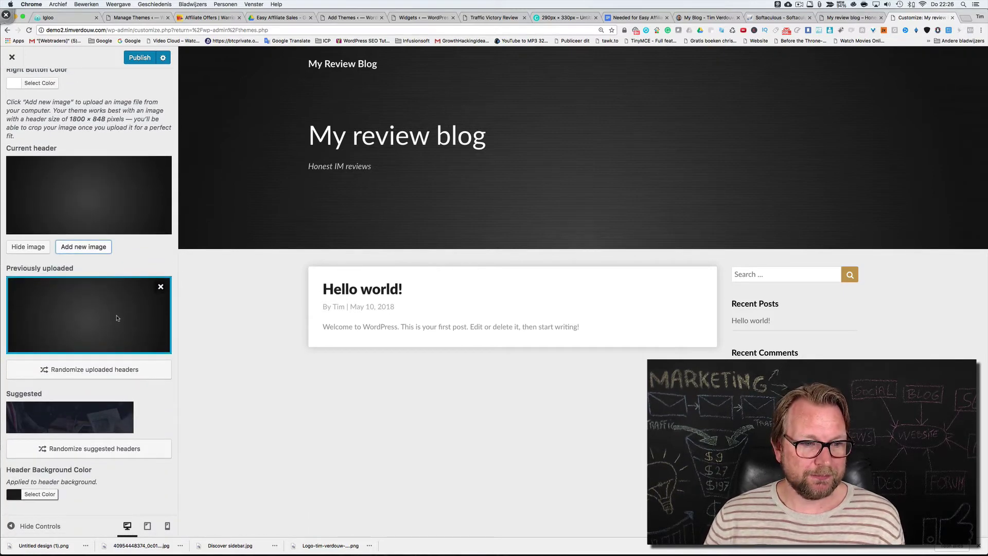
{"action": "scroll", "coordinate": [115, 196], "scroll_direction": "up", "scroll_amount": 6}
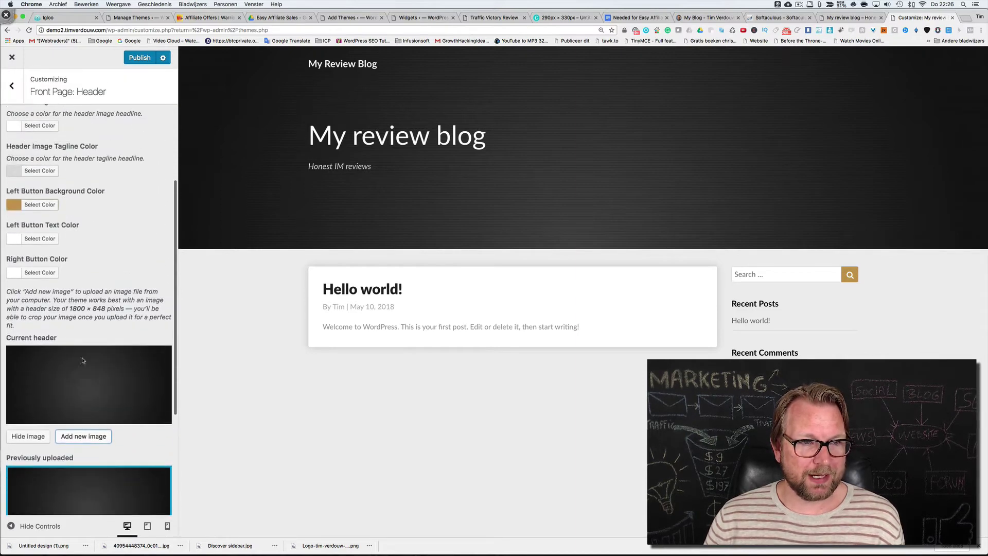
{"action": "scroll", "coordinate": [114, 195], "scroll_direction": "up", "scroll_amount": 3}
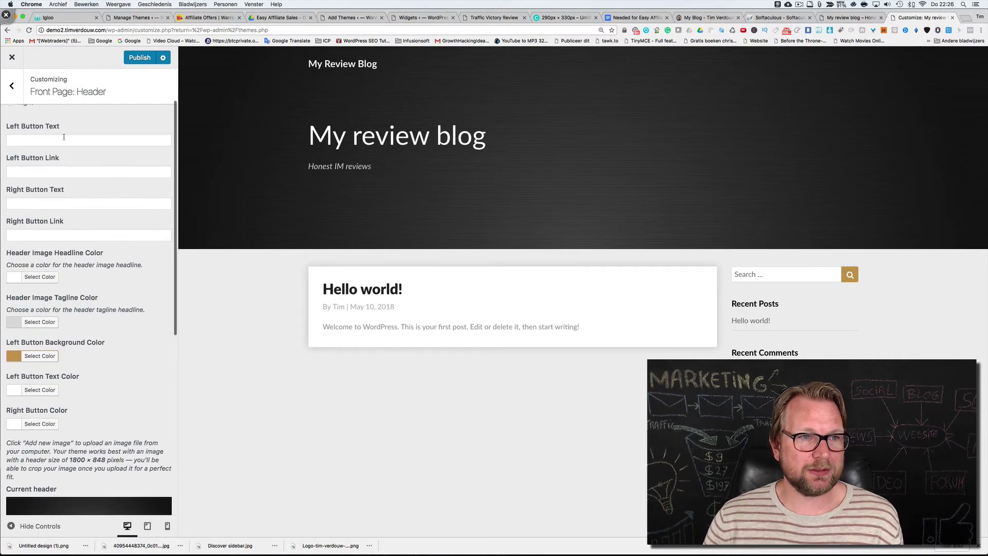
{"action": "left_click", "coordinate": [12, 88]}
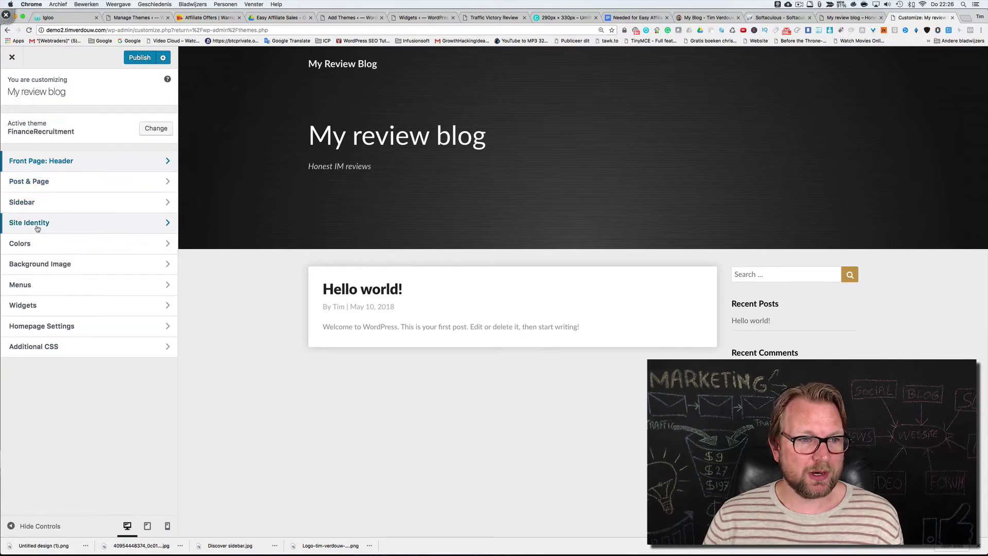
- In Site Identity, turn off Display Site Title and Tagline
{"action": "left_click", "coordinate": [42, 227]}
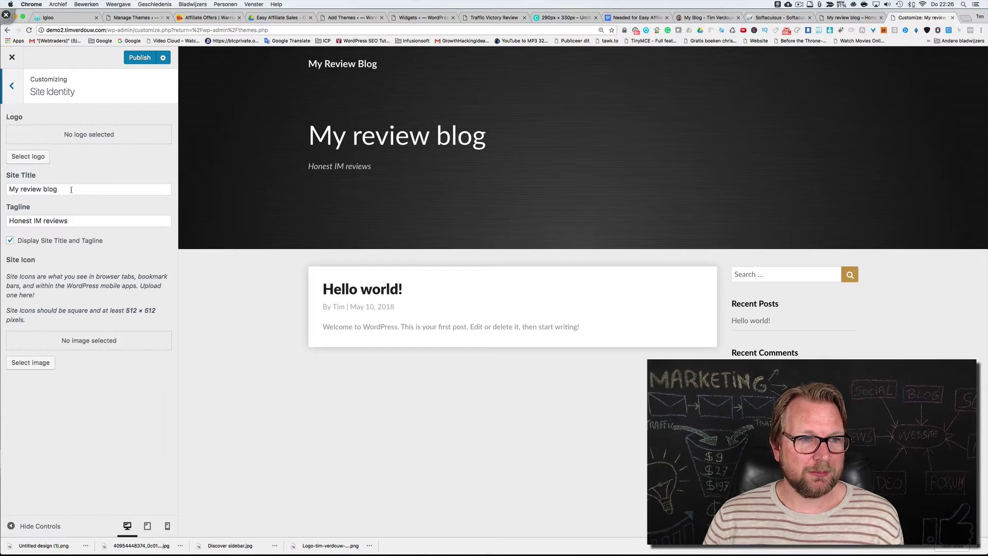
{"action": "left_click_drag", "start_coordinate": [71, 190], "coordinate": [38, 189]}
{"action": "left_click", "coordinate": [10, 241]}
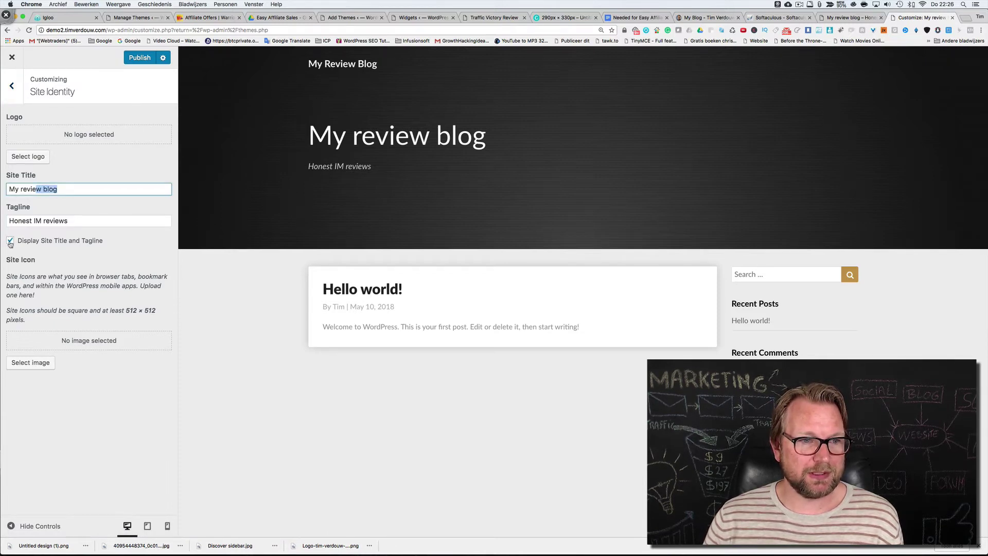
{"action": "left_click", "coordinate": [10, 241]}
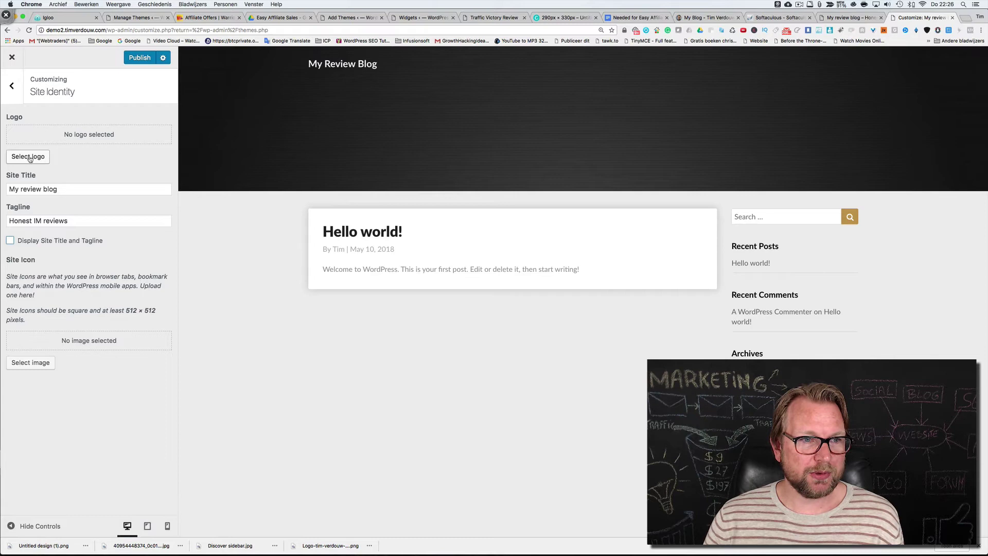
- Upload Logo-tim-verdouw-home.png as the site logo and fit the crop to its edges
{"action": "left_click", "coordinate": [29, 159]}
{"action": "left_click", "coordinate": [54, 94]}
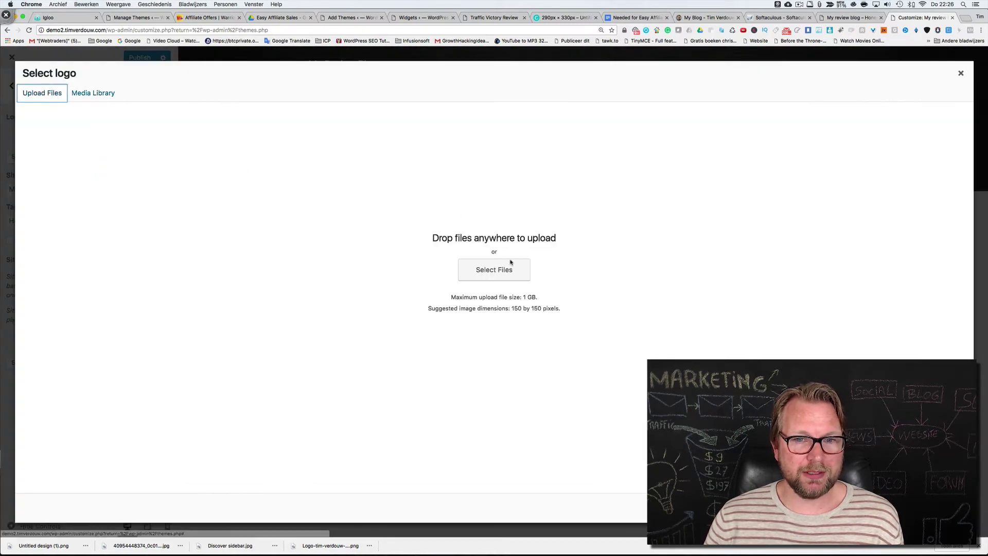
{"action": "left_click", "coordinate": [507, 272]}
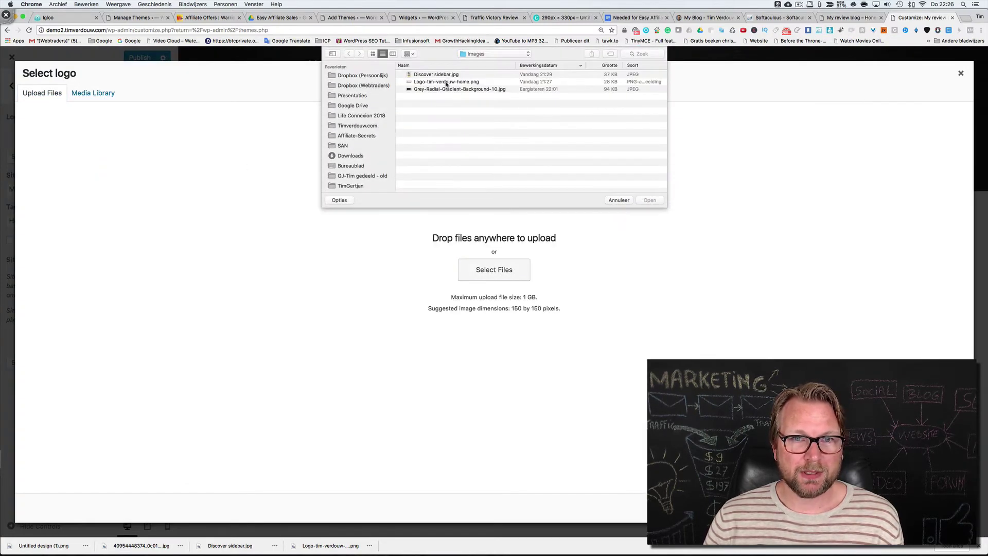
{"action": "left_click", "coordinate": [446, 82]}
{"action": "left_click", "coordinate": [651, 201]}
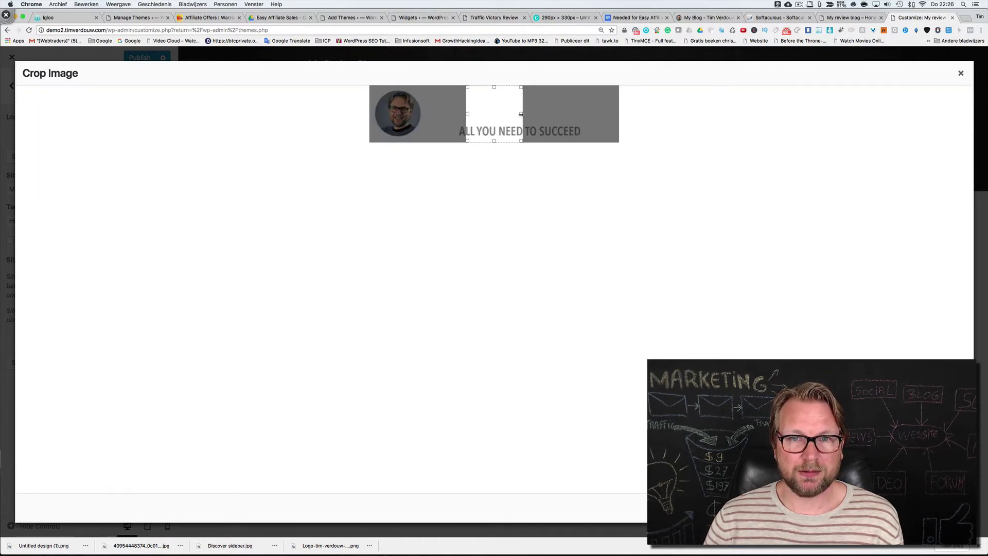
{"action": "left_click_drag", "start_coordinate": [520, 114], "coordinate": [617, 114]}
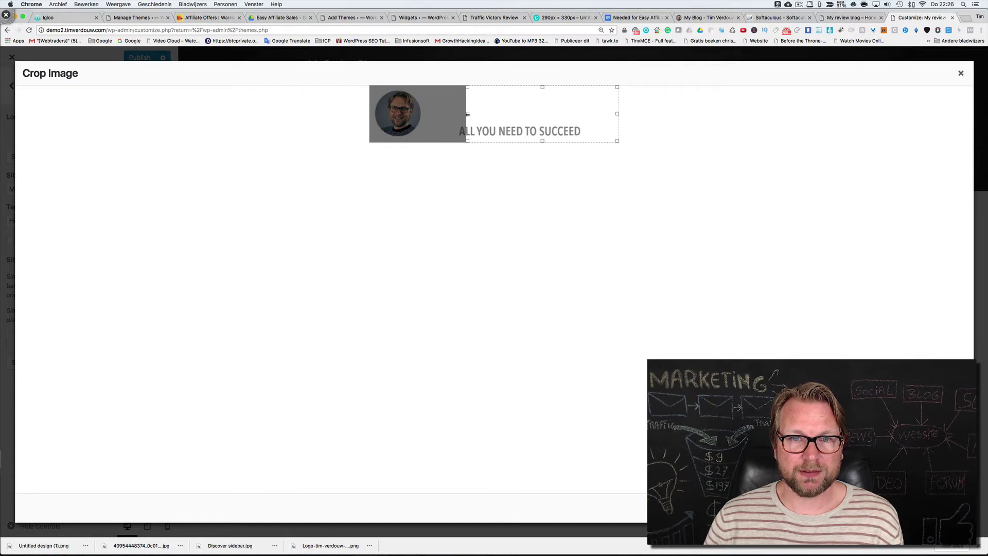
{"action": "left_click_drag", "start_coordinate": [467, 114], "coordinate": [368, 114]}
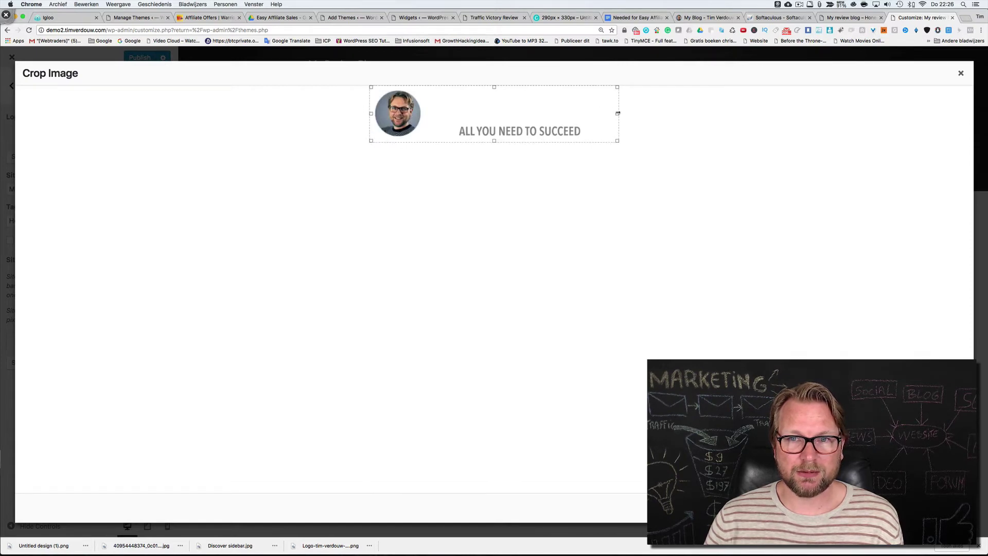
{"action": "mouse_move", "coordinate": [617, 114]}
{"action": "left_mouse_down"}
{"action": "mouse_move", "coordinate": [593, 114]}
{"action": "mouse_move", "coordinate": [617, 114]}
{"action": "left_mouse_up"}
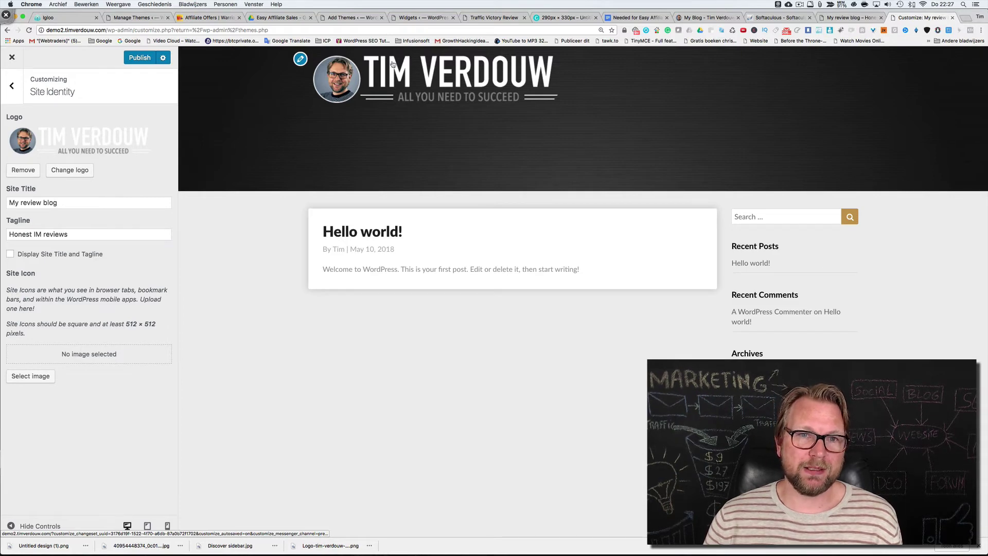
- Open the empty Additional CSS panel and select the logo and navbar CSS in the notes document
{"action": "left_click", "coordinate": [12, 86]}
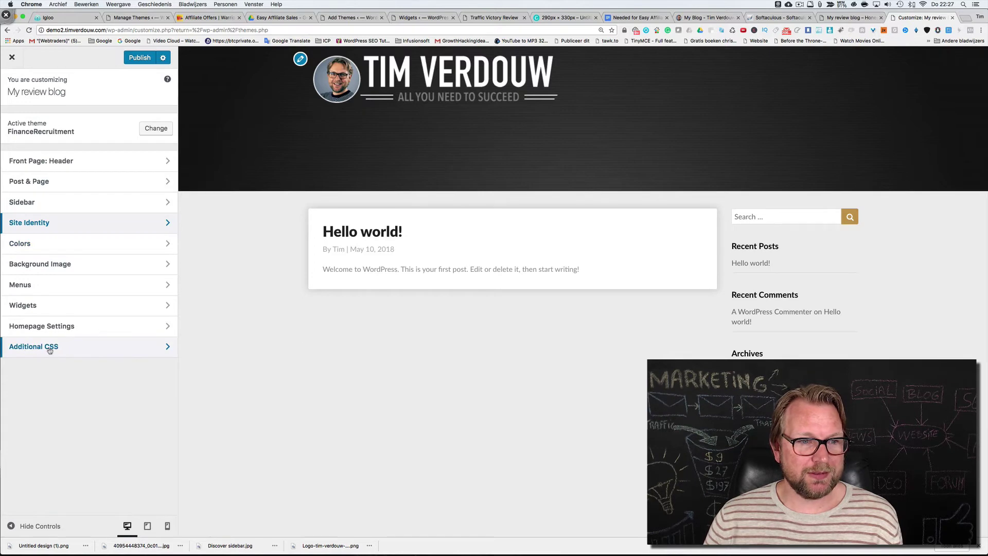
{"action": "left_click", "coordinate": [49, 349]}
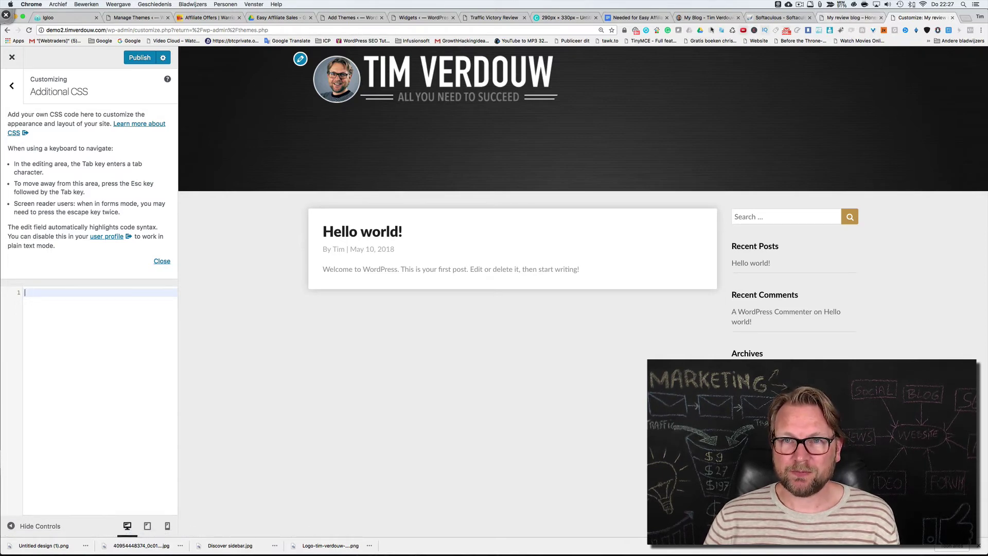
{"action": "left_click", "coordinate": [637, 17]}
{"action": "scroll", "coordinate": [250, 367], "scroll_direction": "down", "scroll_amount": 1}
{"action": "left_click_drag", "start_coordinate": [186, 307], "coordinate": [299, 400]}
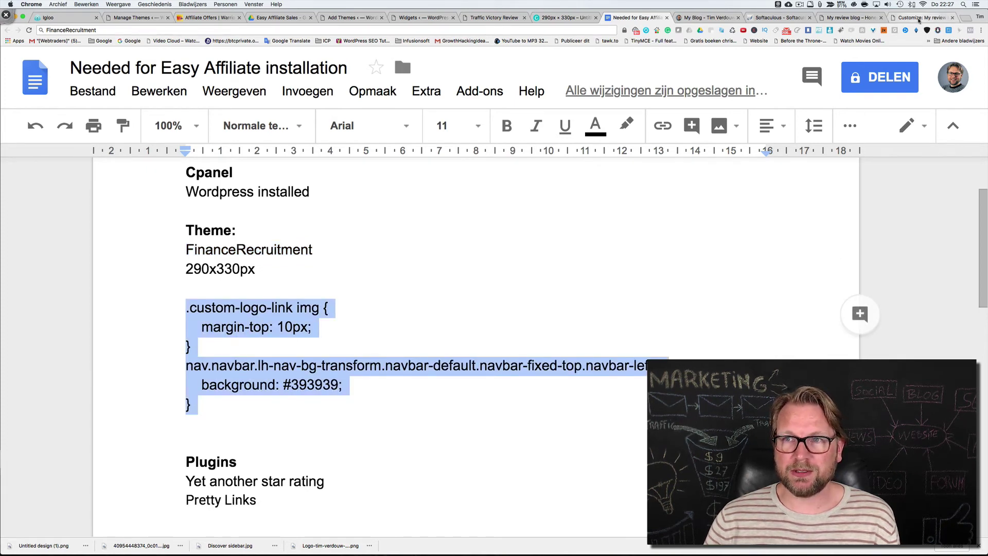
- Paste the logo-margin and #393939 navbar-background CSS into Additional CSS and publish it
{"action": "left_click", "coordinate": [921, 18]}
{"action": "right_click", "coordinate": [61, 291]}
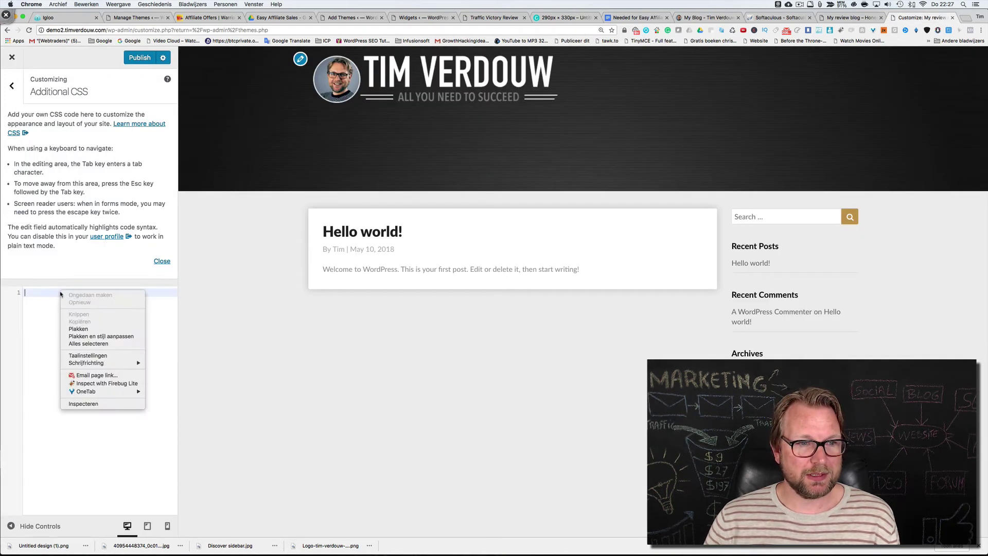
{"action": "left_click", "coordinate": [77, 329]}
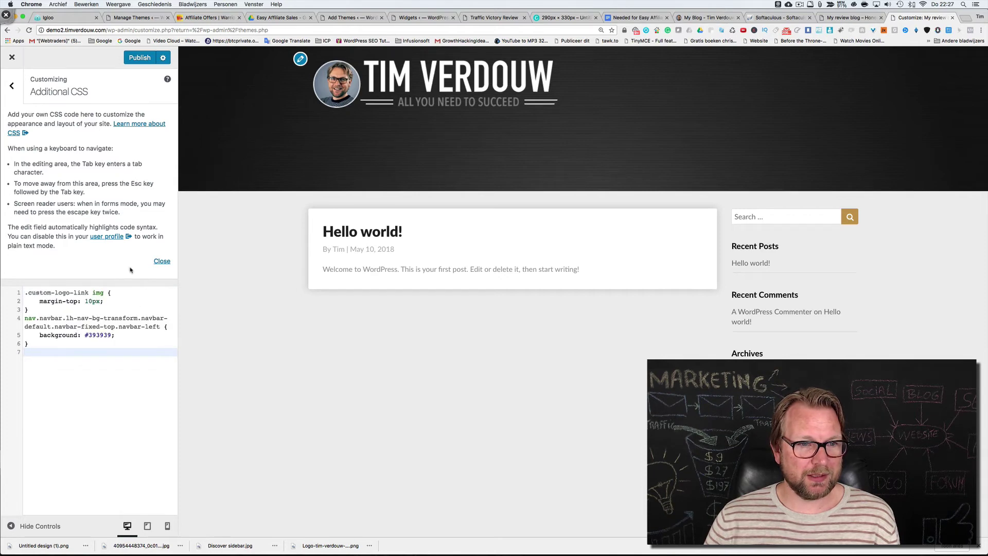
{"action": "scroll", "coordinate": [118, 292], "scroll_direction": "down", "scroll_amount": 2}
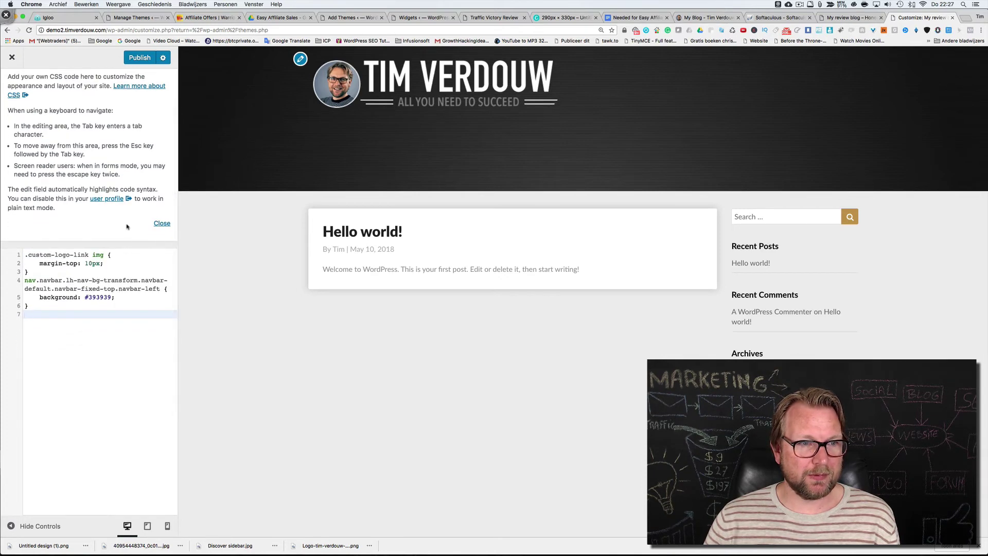
{"action": "left_click", "coordinate": [136, 57]}
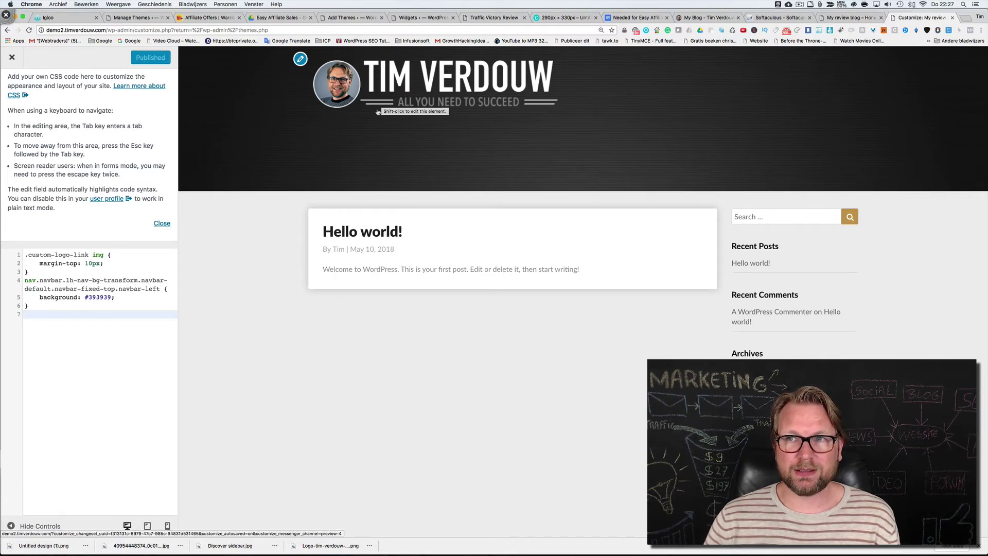
{"action": "scroll", "coordinate": [90, 288], "scroll_direction": "up", "scroll_amount": 2}
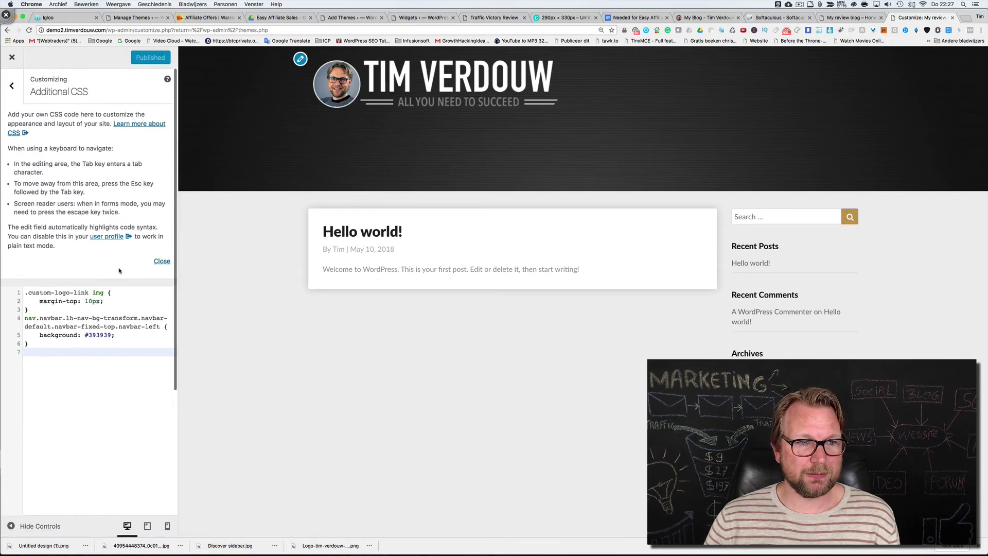
- Try logo top margins of 30, 40 and 60px, then revert to 10px
{"action": "left_click", "coordinate": [97, 303]}
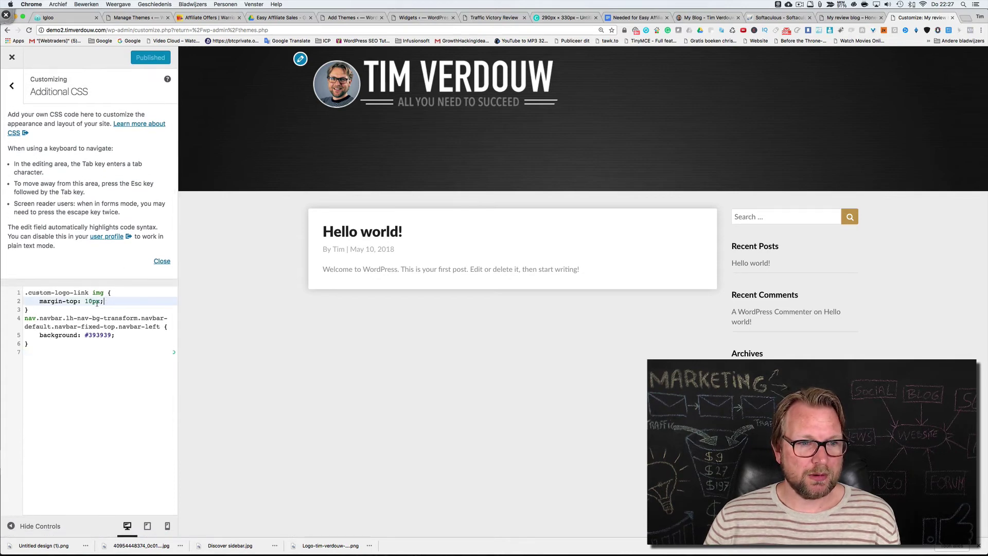
{"action": "left_click_drag", "start_coordinate": [92, 303], "coordinate": [86, 302]}
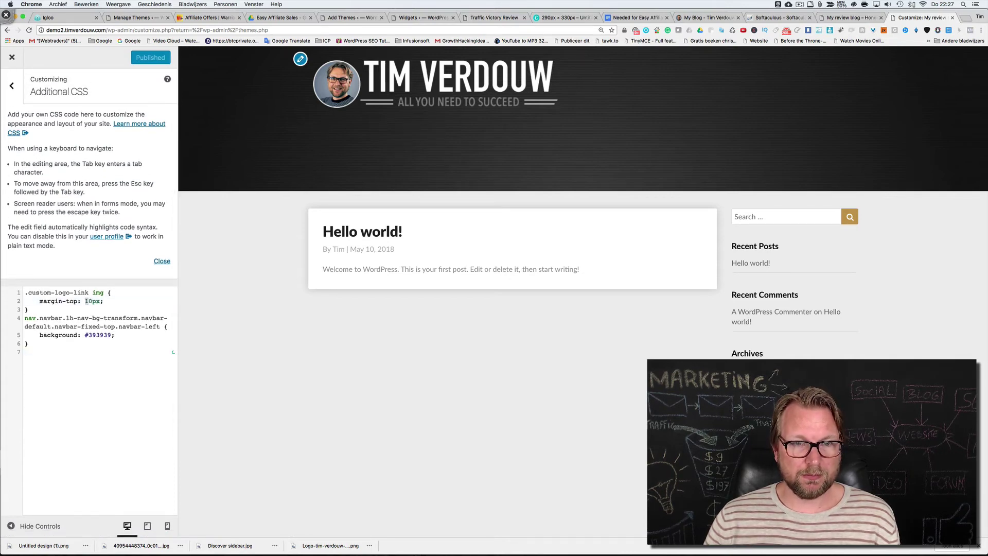
{"action": "type", "text": "3"}
{"action": "key", "text": "BackSpace"}
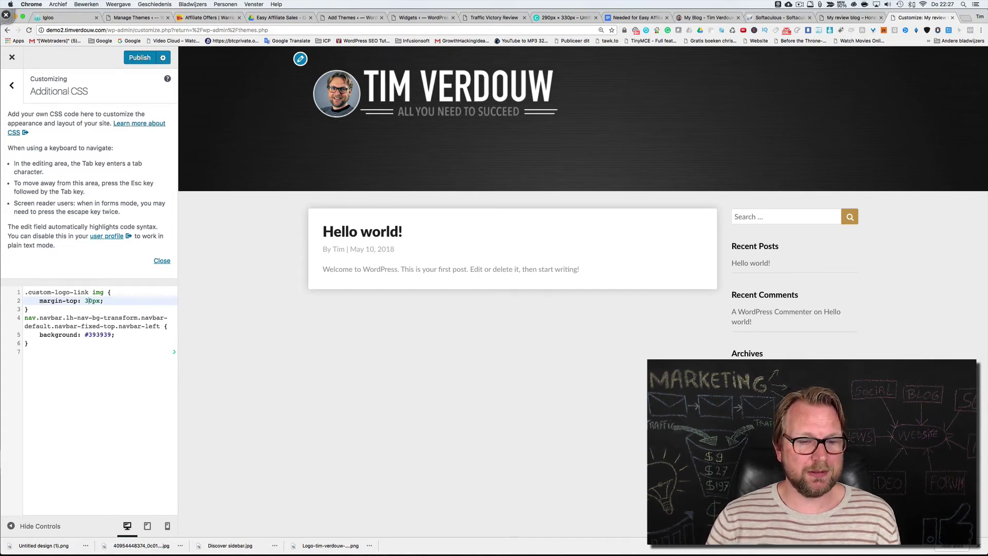
{"action": "key", "text": "BackSpace"}
{"action": "type", "text": "4"}
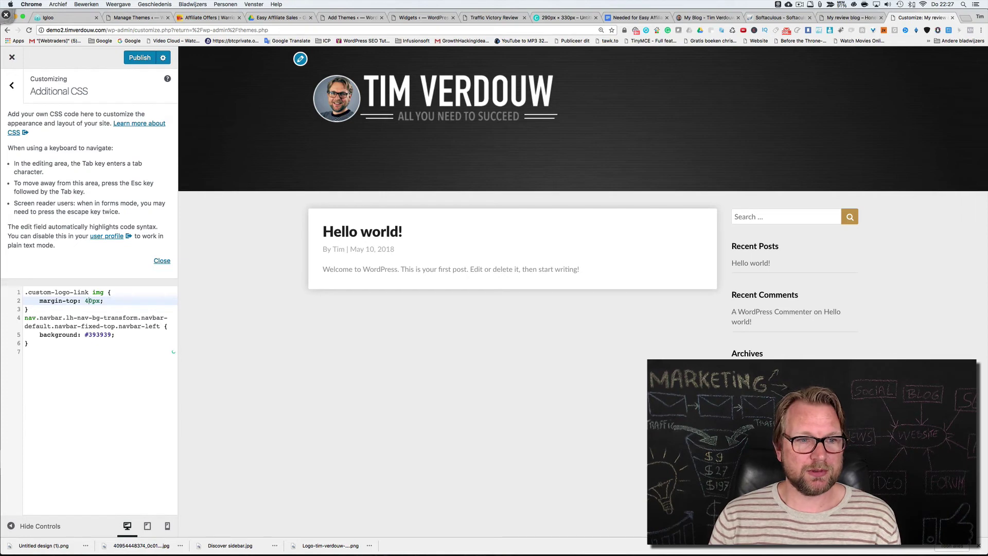
{"action": "key", "text": "BackSpace"}
{"action": "type", "text": "6"}
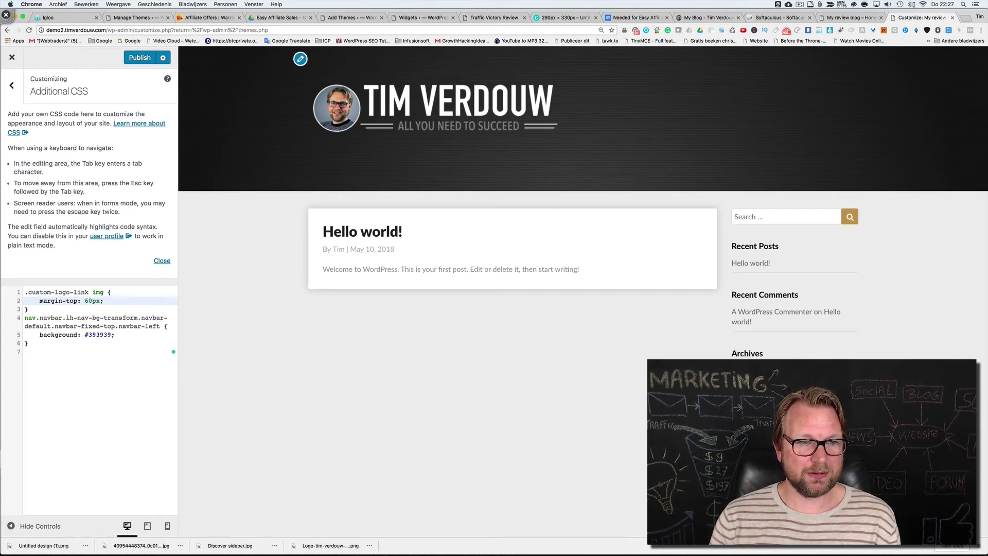
{"action": "key", "text": "super+a"}
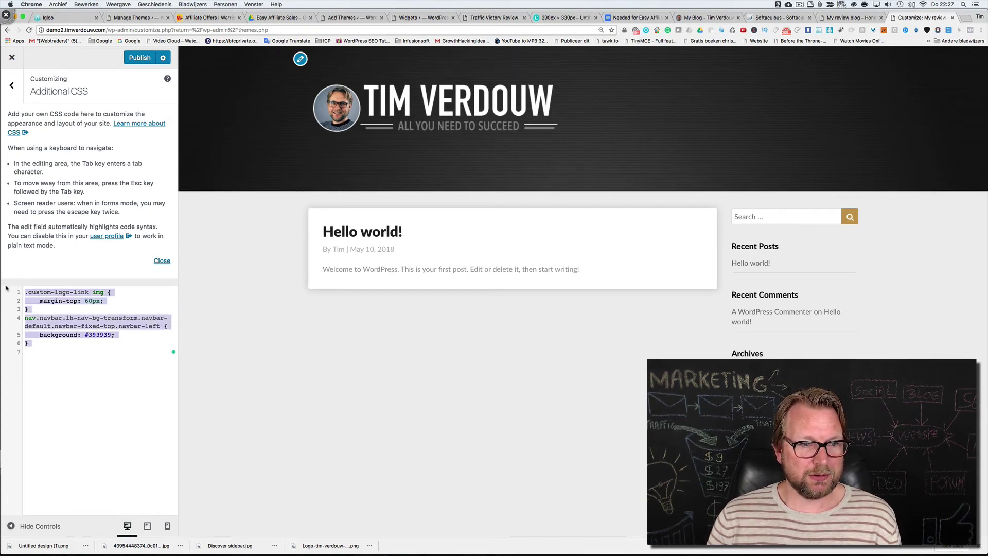
{"action": "type", "text": ".custom-logo-link img {     margin-top: 10px; } nav.navbar.lh-nav-bg-transform.navbar-default.navbar-fixed-top.navbar-left {     background: #393939; }"}
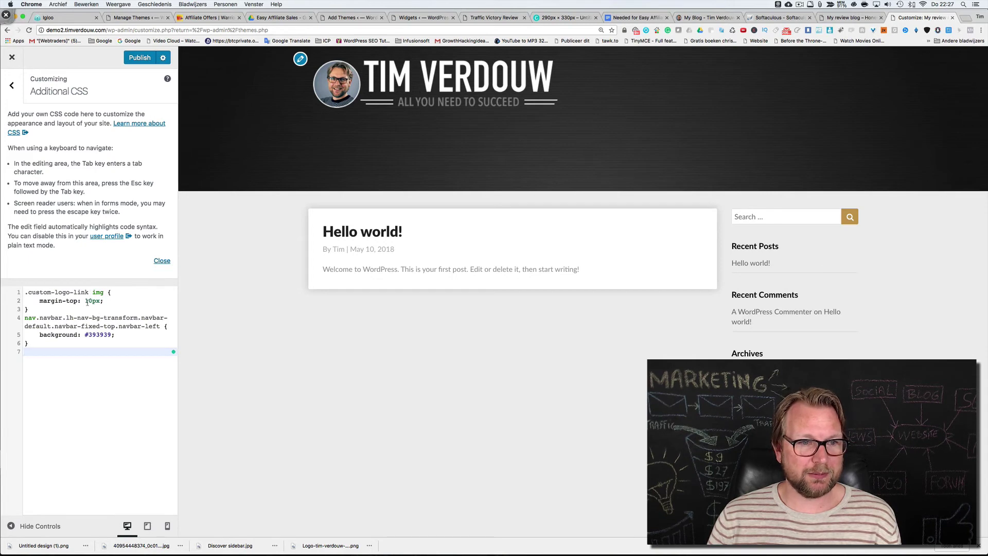
- Change the logo margin-top to 15px, publish, and return to the main sections
{"action": "left_click", "coordinate": [86, 301]}
{"action": "left_click", "coordinate": [97, 301]}
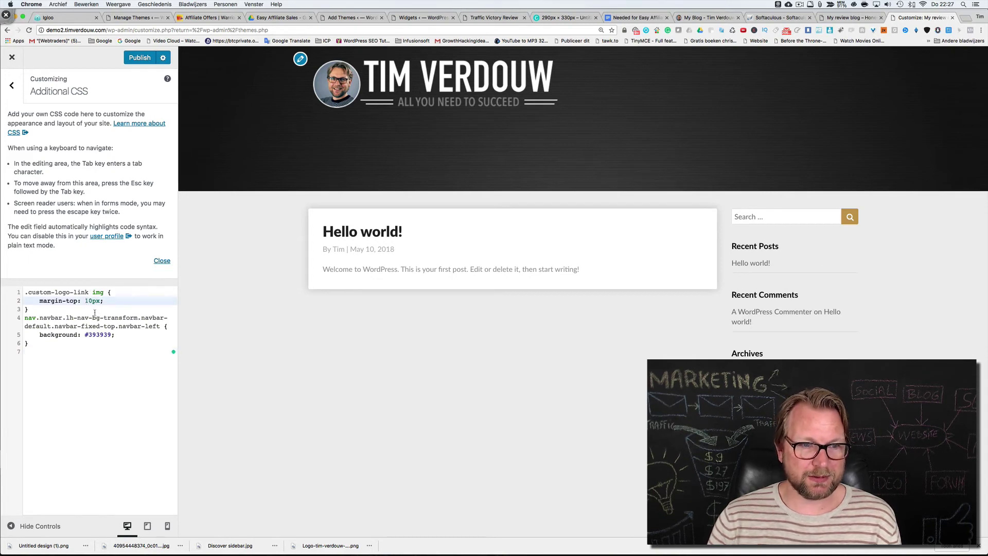
{"action": "key", "text": "BackSpace"}
{"action": "type", "text": "5"}
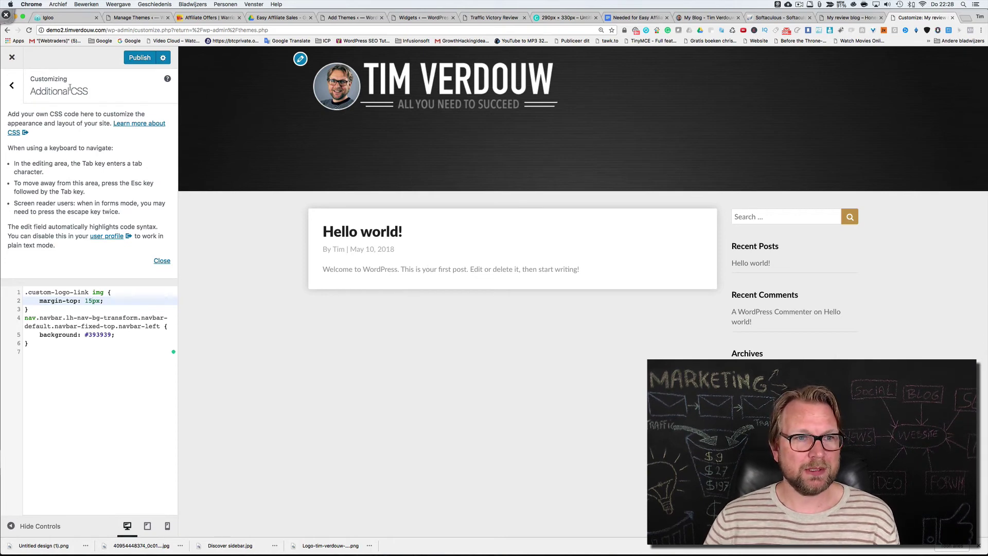
{"action": "left_click", "coordinate": [127, 61]}
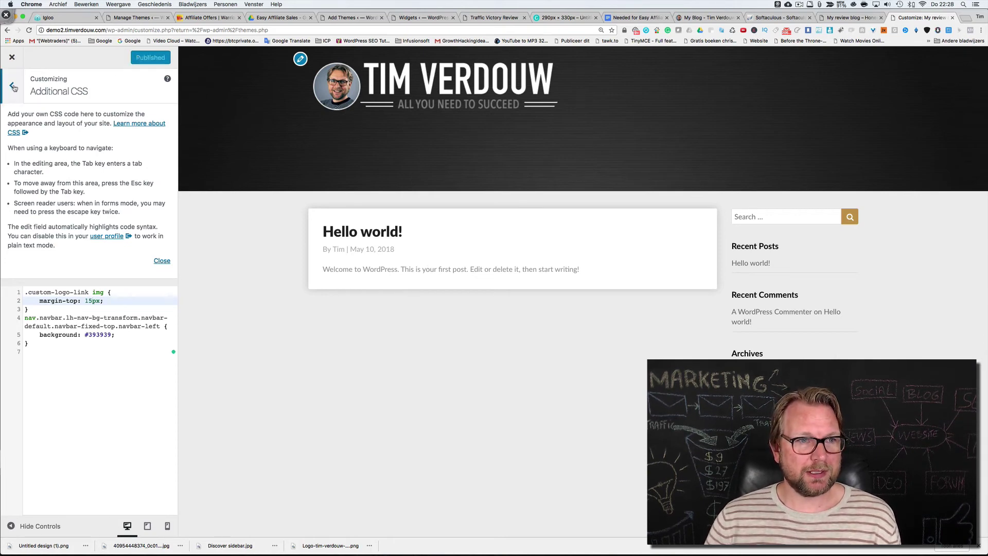
{"action": "left_click", "coordinate": [12, 86]}
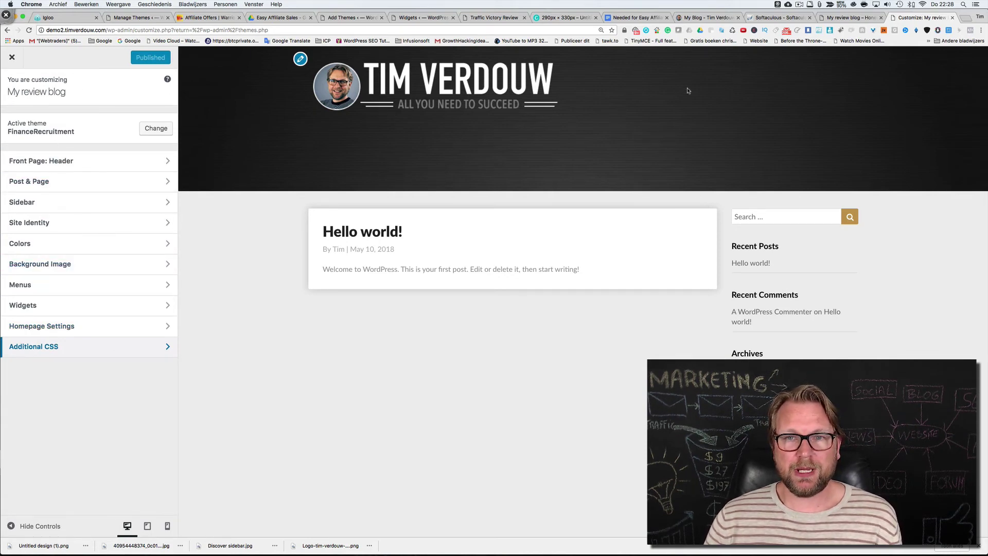
- Create 'Main menu' with Home and Sample Page, assign it to Top Primary Menu, and save
{"action": "left_click", "coordinate": [12, 59]}
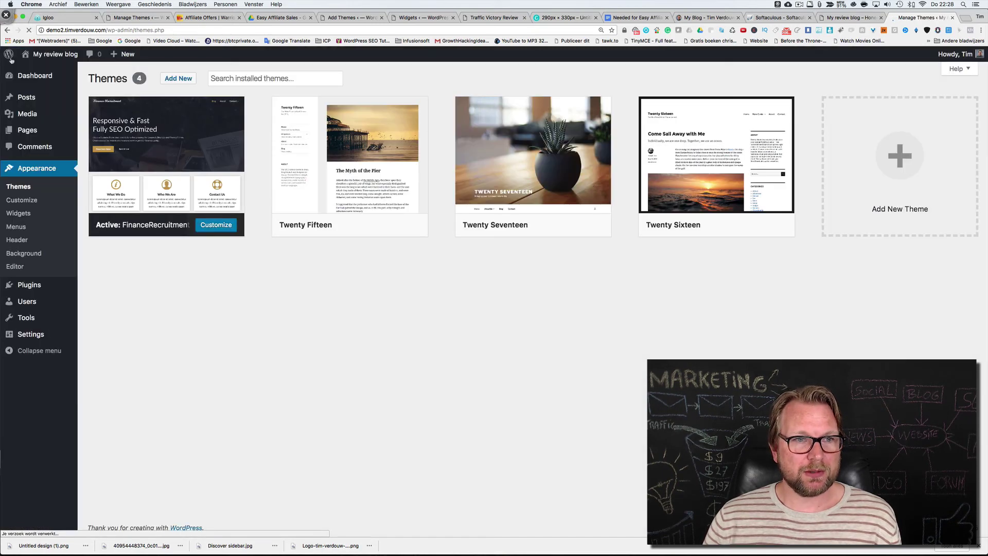
{"action": "left_click", "coordinate": [17, 227]}
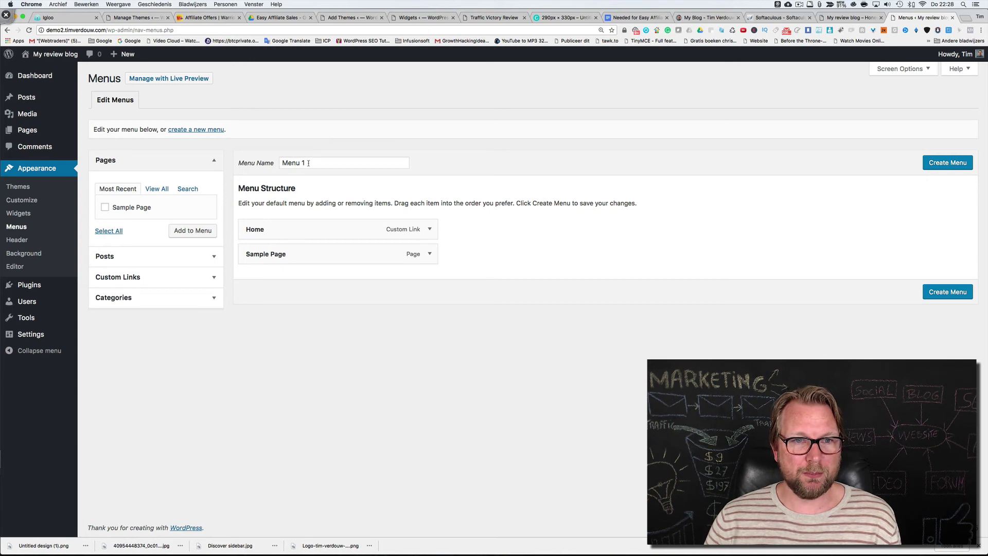
{"action": "left_click_drag", "start_coordinate": [308, 163], "coordinate": [268, 164]}
{"action": "type", "text": "Main "}
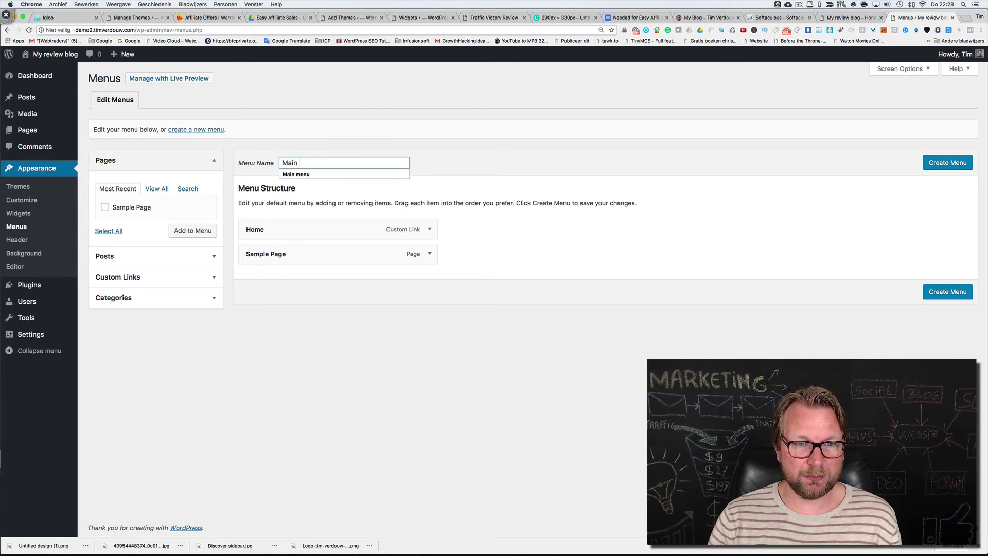
{"action": "type", "text": "menu"}
{"action": "key", "text": "Tab"}
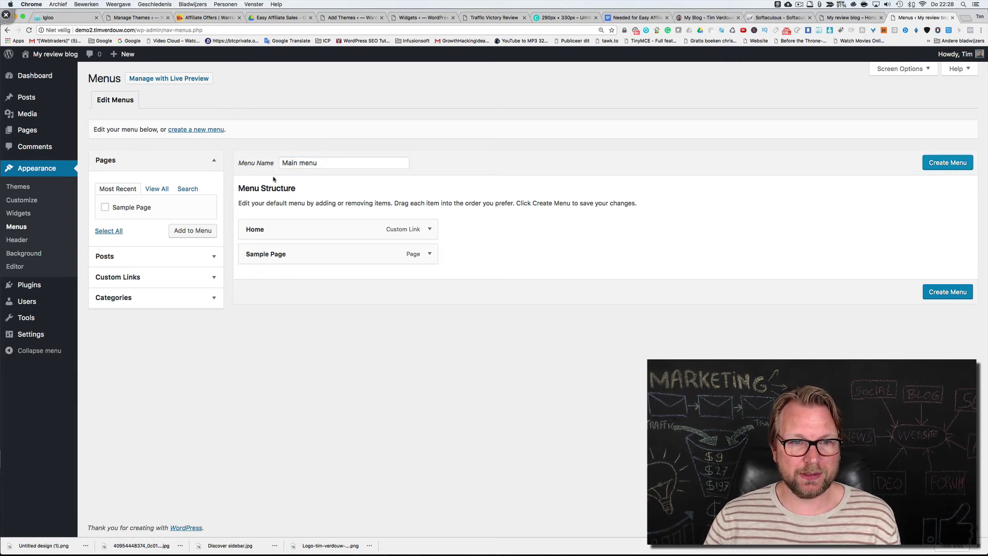
{"action": "left_click", "coordinate": [936, 163]}
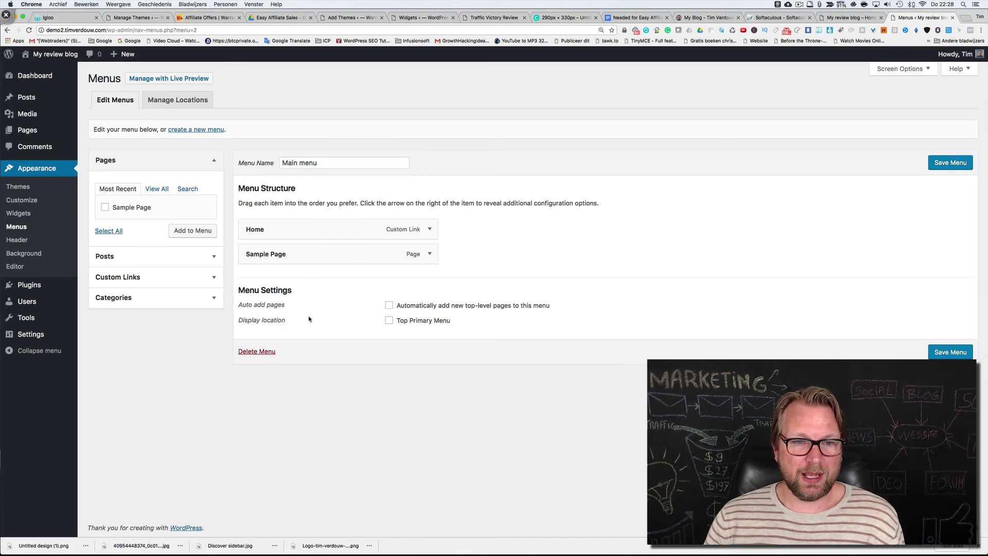
{"action": "left_click", "coordinate": [390, 321]}
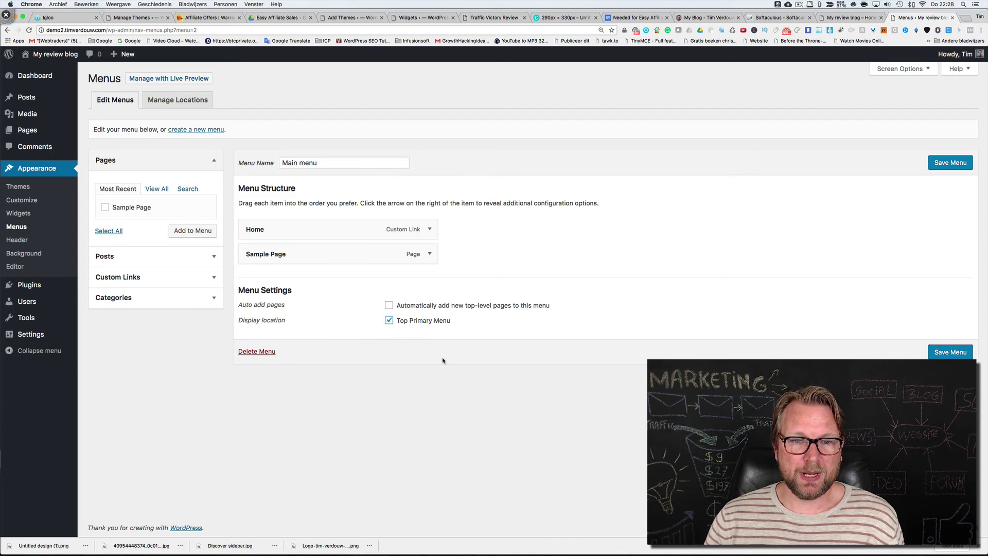
{"action": "left_click", "coordinate": [945, 353]}
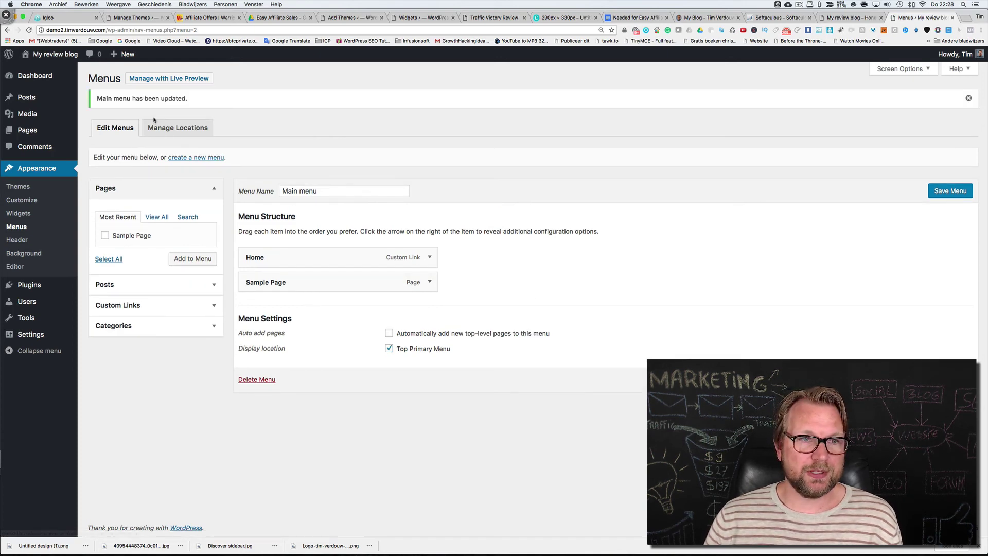
- On the live blog, follow the Sample Page menu link, then Home back to the homepage
{"action": "left_click", "coordinate": [30, 74]}
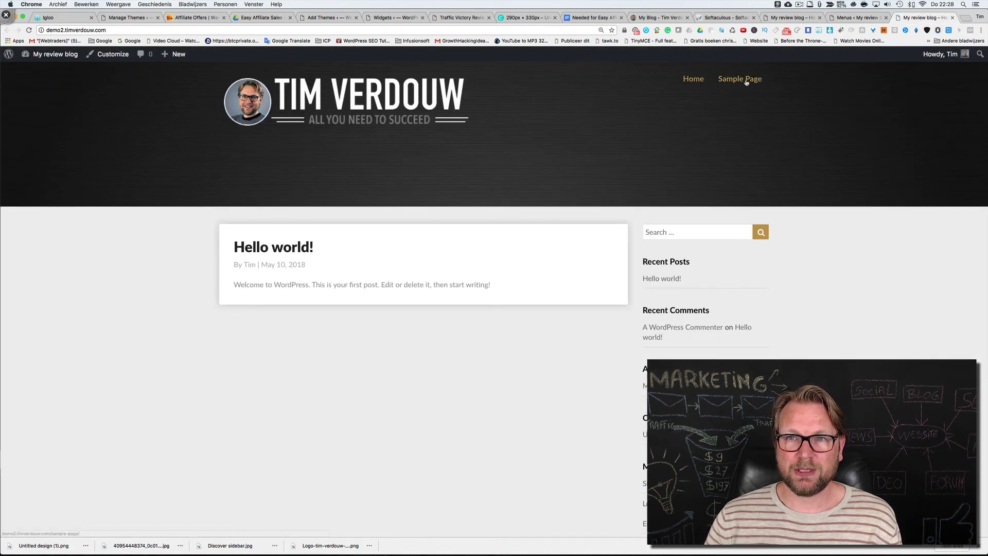
{"action": "left_click", "coordinate": [725, 80]}
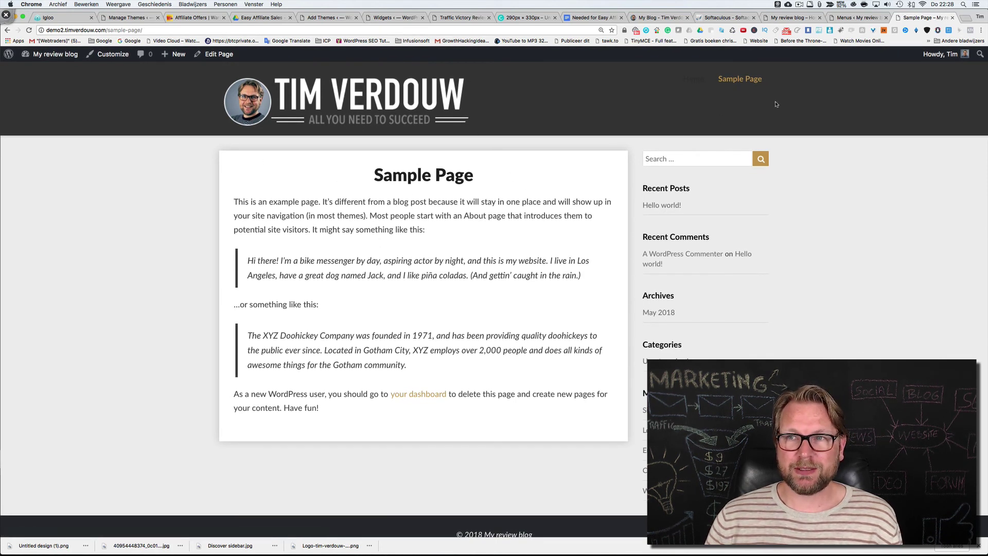
{"action": "left_click", "coordinate": [695, 80]}
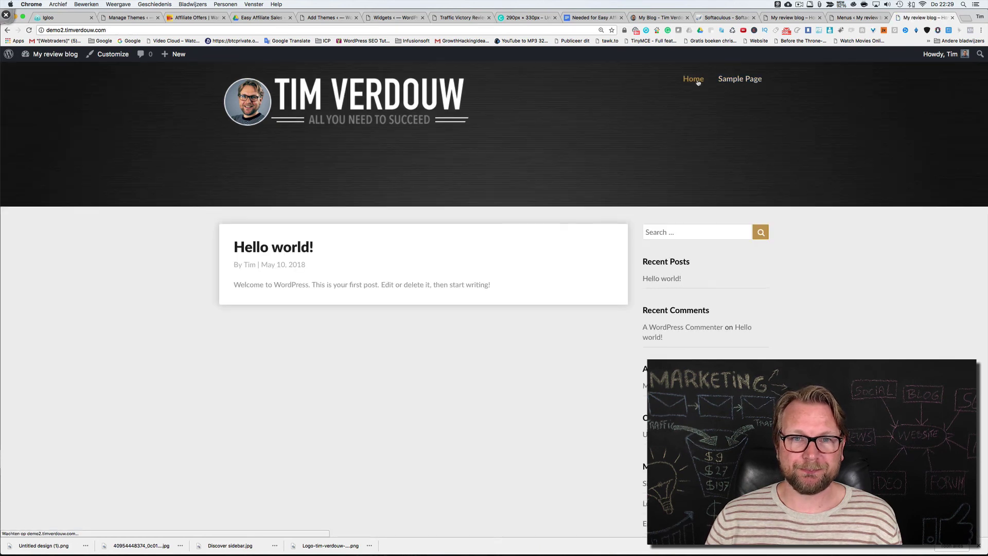